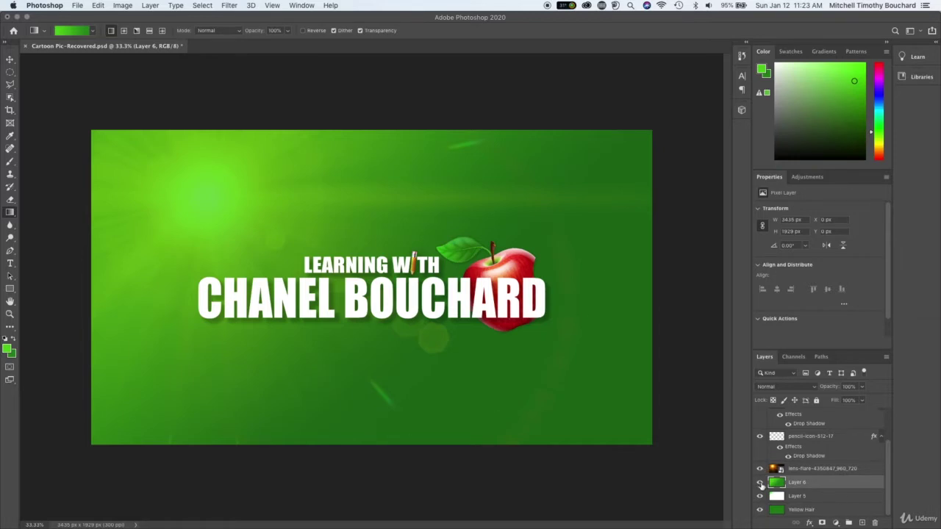
- Hide Layer 6 for a darker, flat-green background, then select the Yellow Hair layer
click(760, 483)
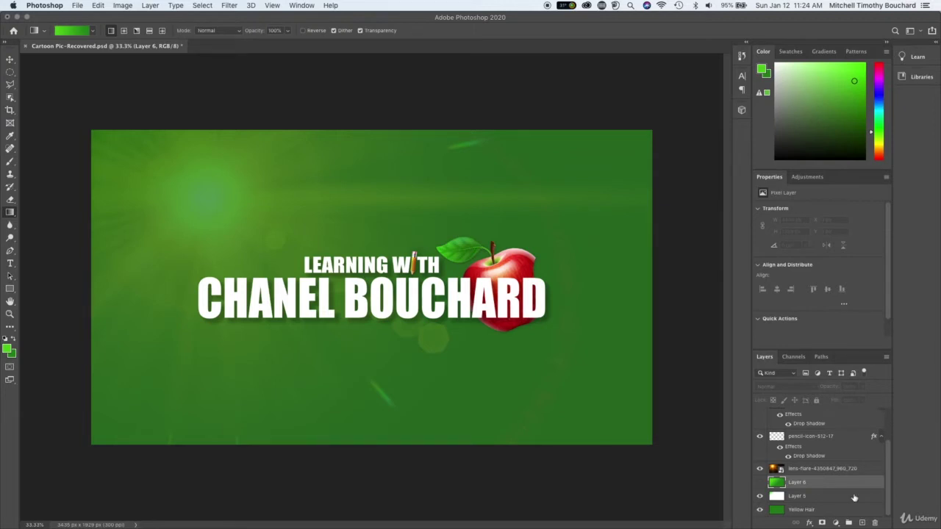
click(816, 510)
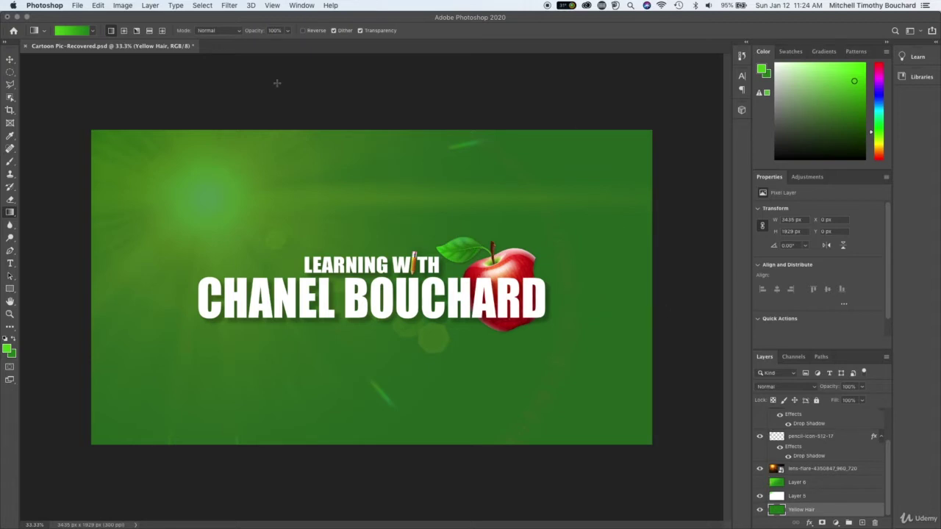
- Save As logoChanel.psd on the Desktop in Photoshop format, accepting the format options
click(77, 5)
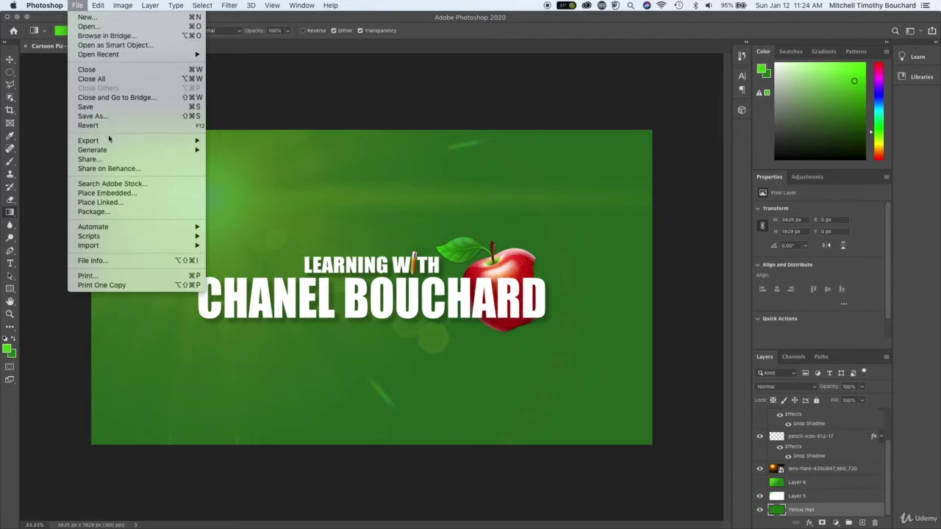
mouse_move(118, 140)
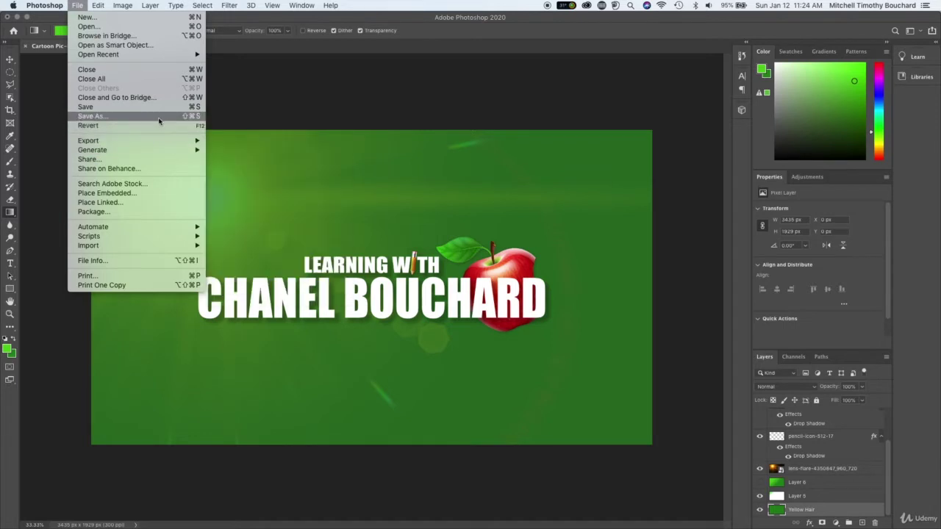
click(159, 118)
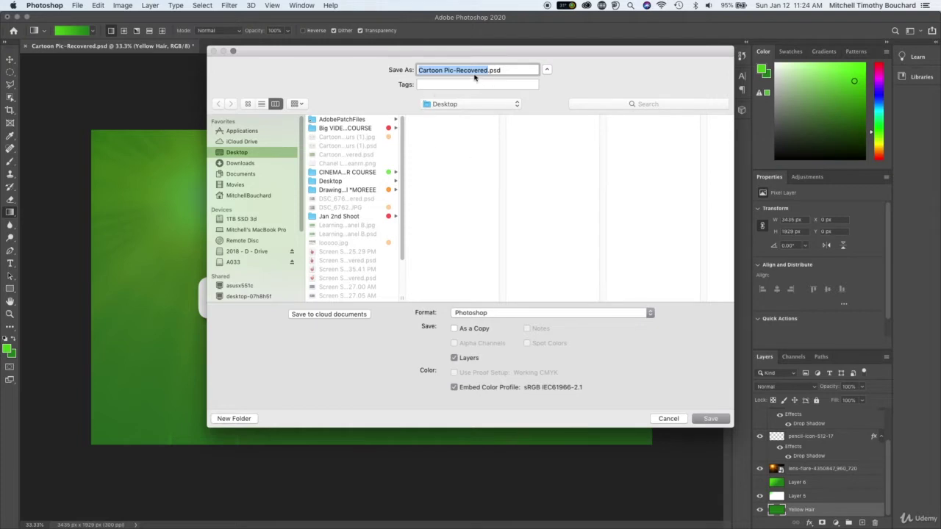
click(269, 152)
text(logio)
key(BackSpace)
key(BackSpace)
text(oChanel)
click(484, 315)
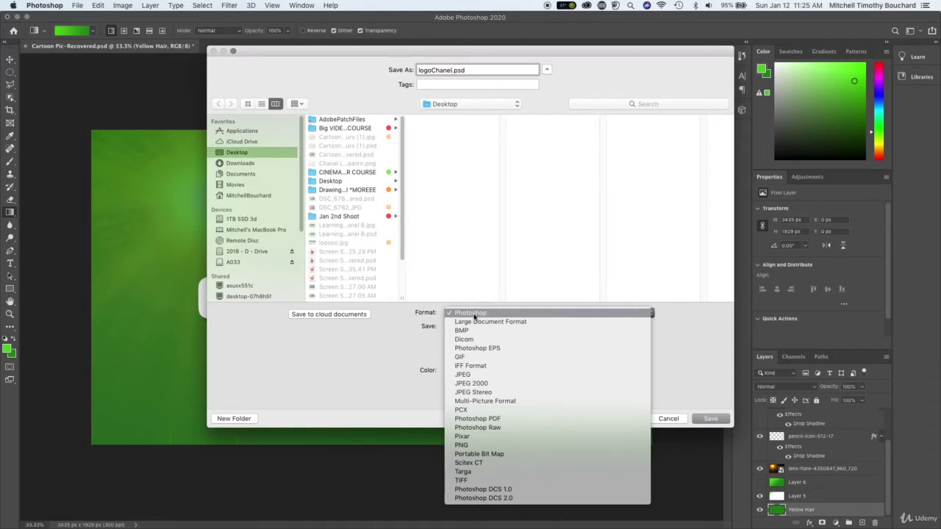
click(474, 314)
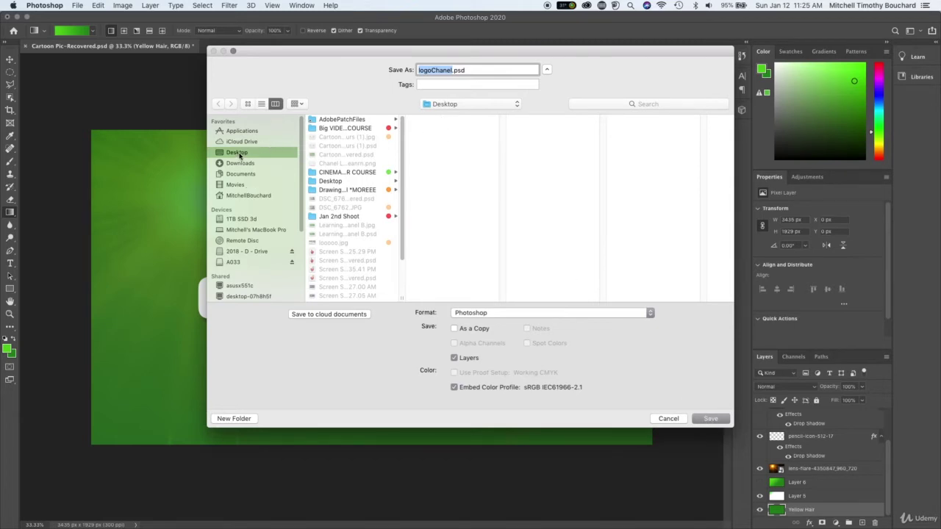
click(710, 418)
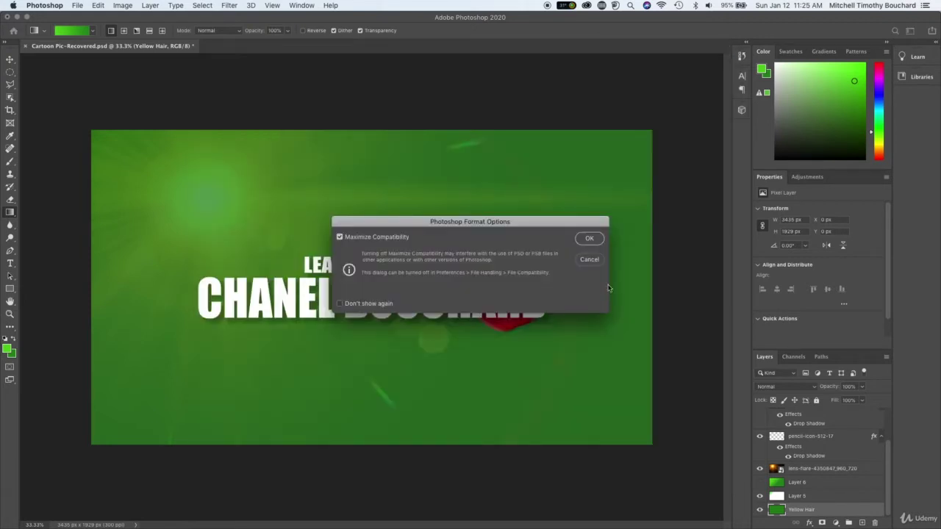
click(592, 239)
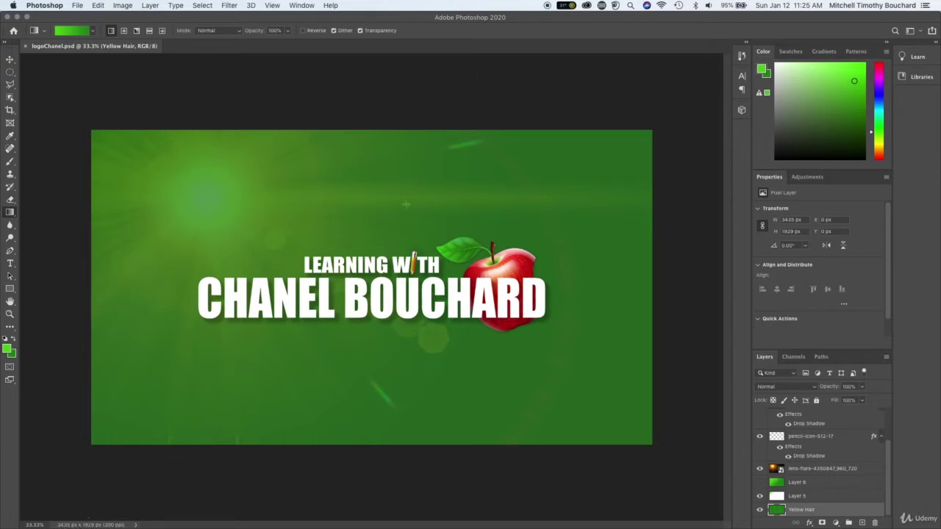
- Close logoChanel.psd and the Photoshop window to reveal the desktop
click(26, 46)
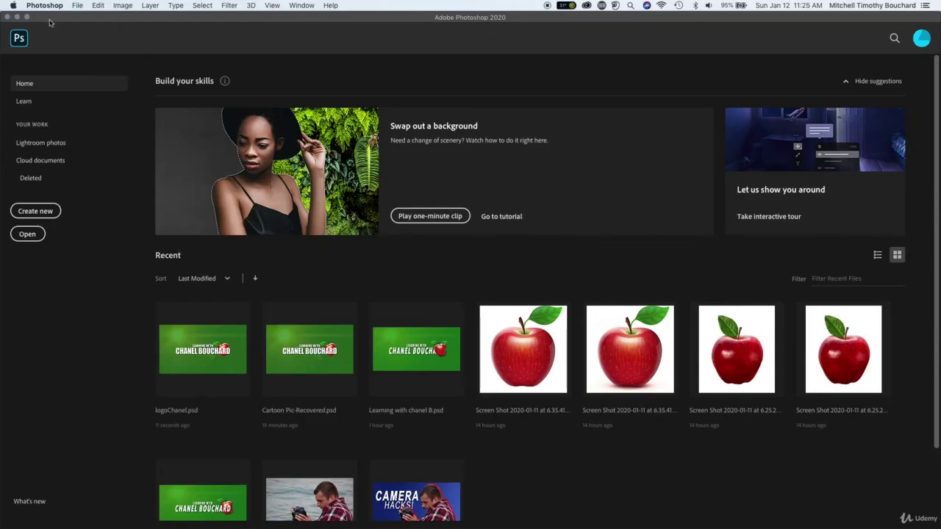
click(7, 17)
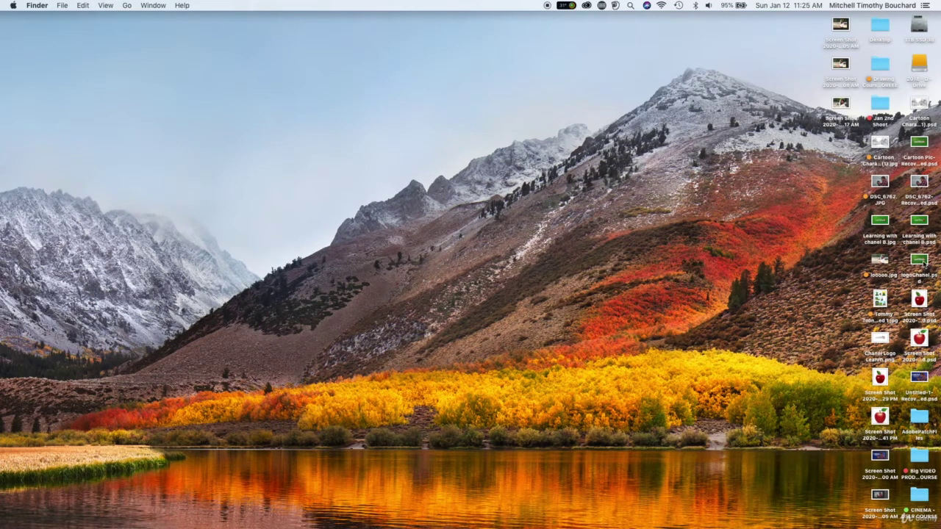
- Tag logoChanel.psd blue on the desktop and reopen it with Adobe Photoshop 2020
right_click(922, 260)
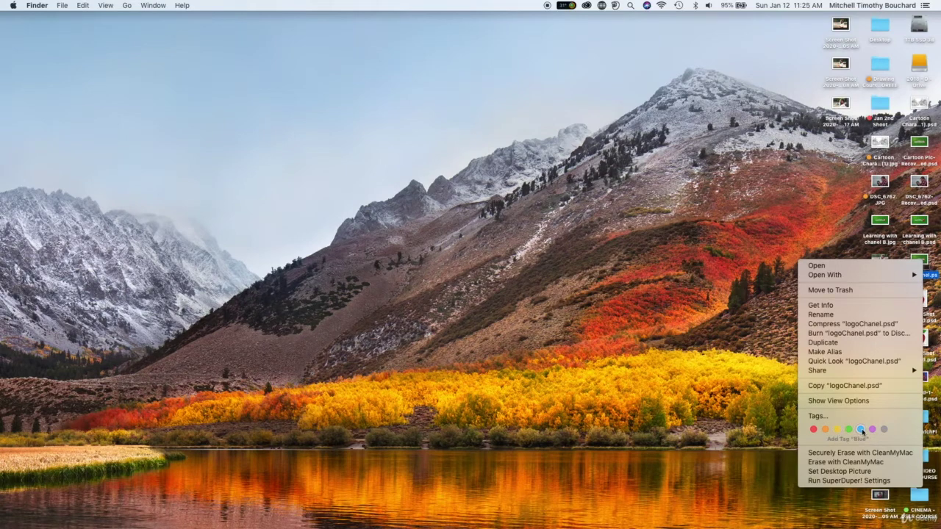
click(860, 429)
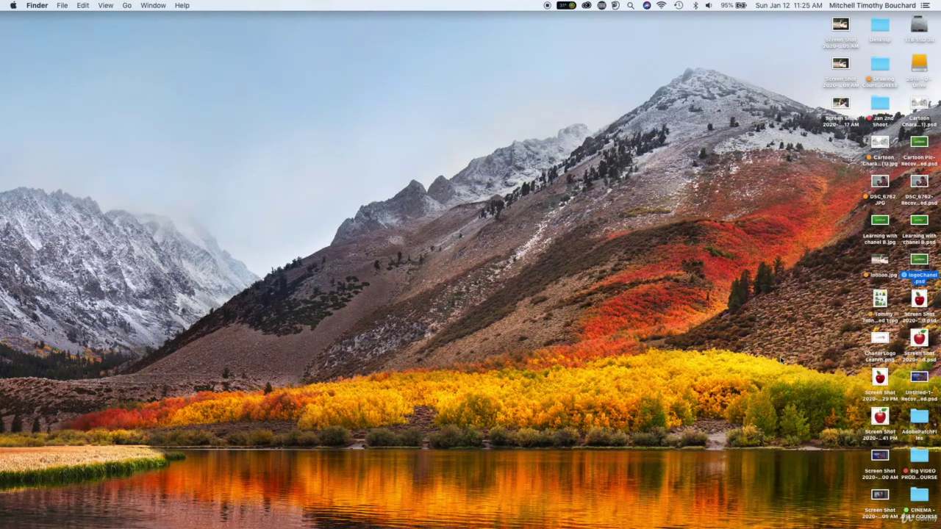
right_click(924, 262)
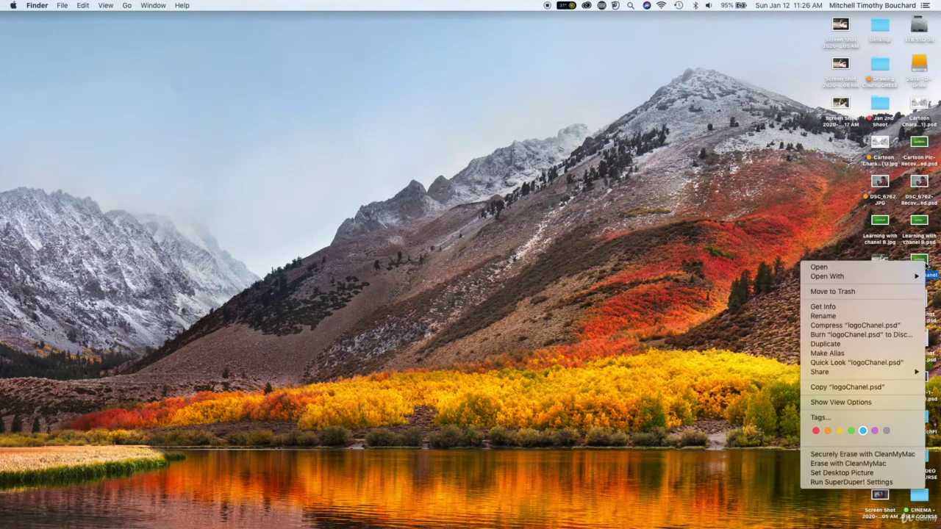
mouse_move(897, 278)
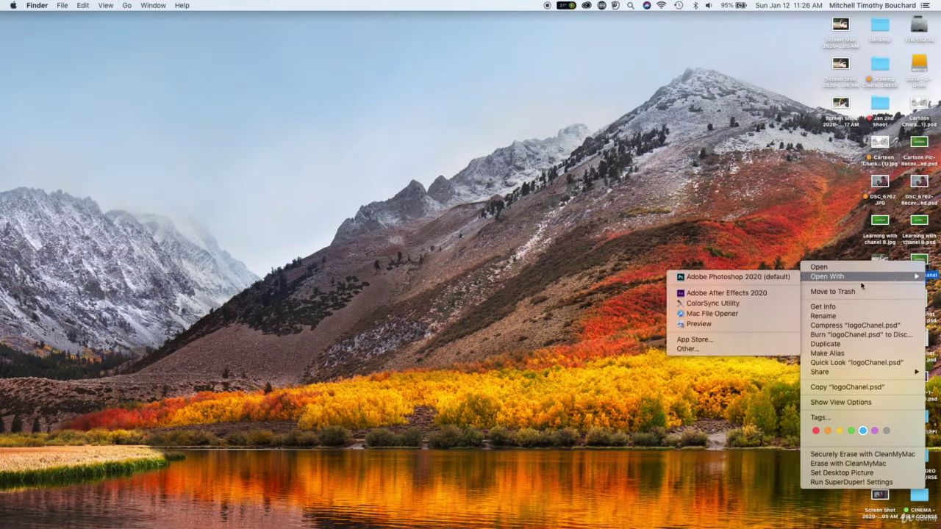
click(777, 277)
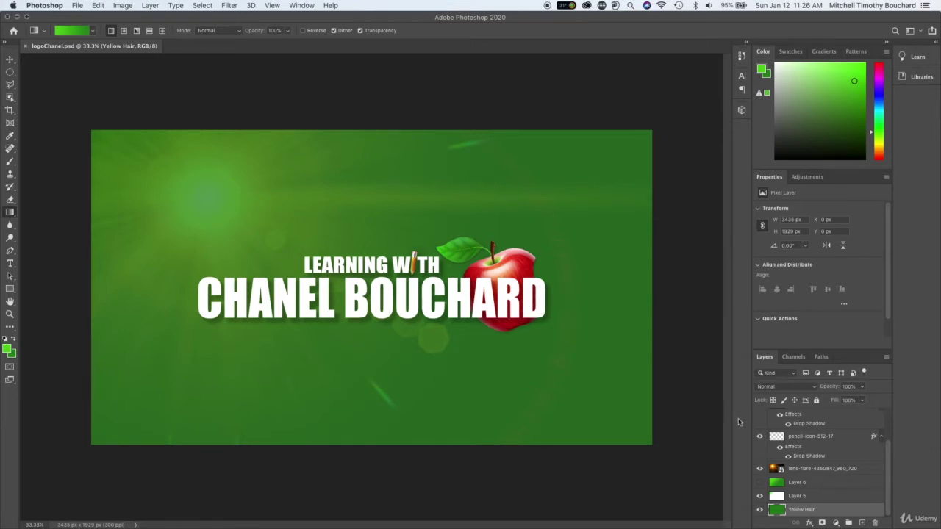
click(760, 469)
click(759, 469)
- Show the Desktop folder in Finder and duplicate logoChanel.psd
key(ctrl+Left)
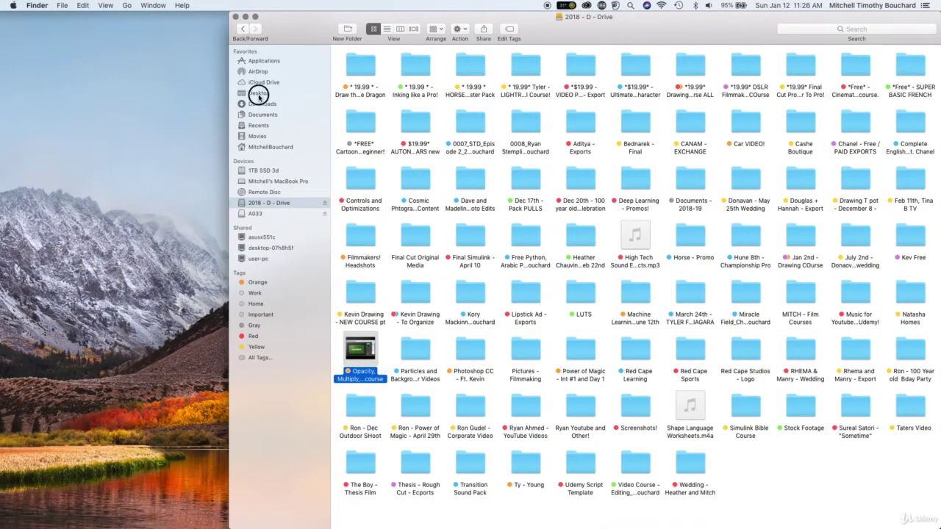
click(259, 94)
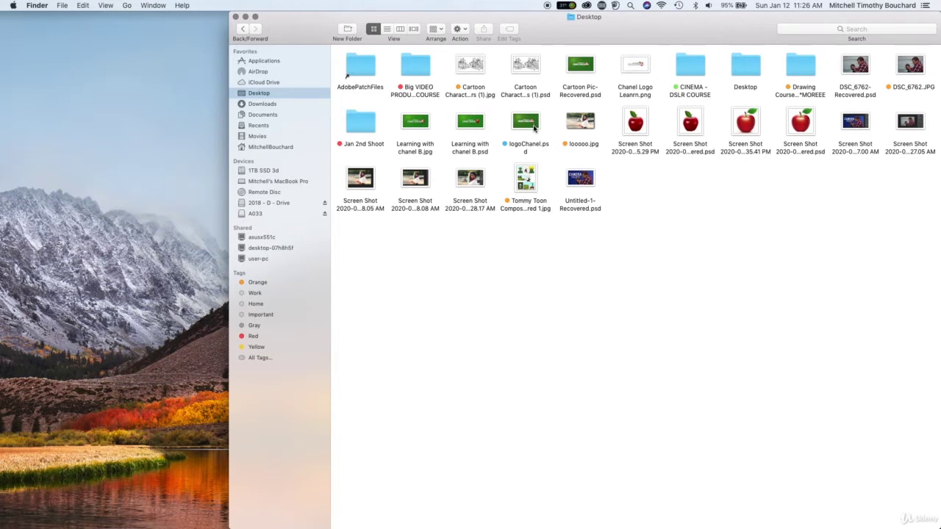
right_click(534, 129)
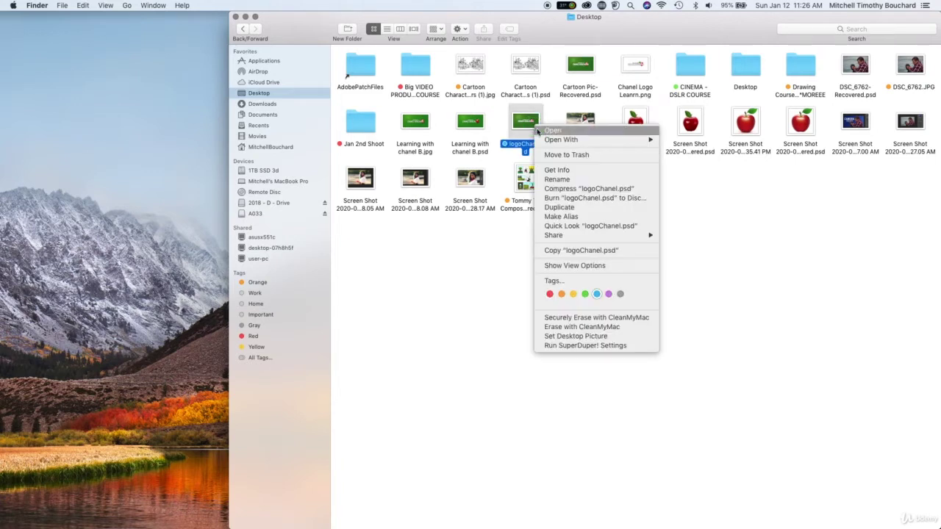
click(559, 208)
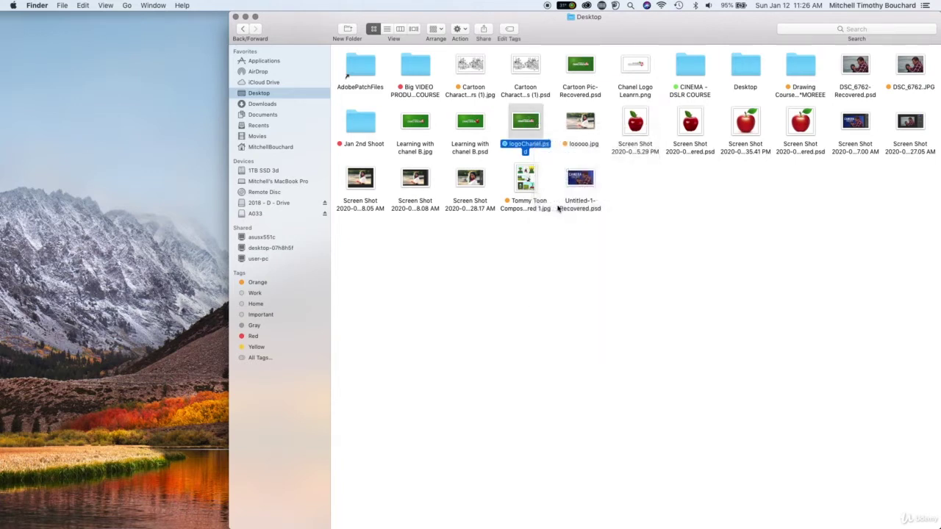
click(560, 167)
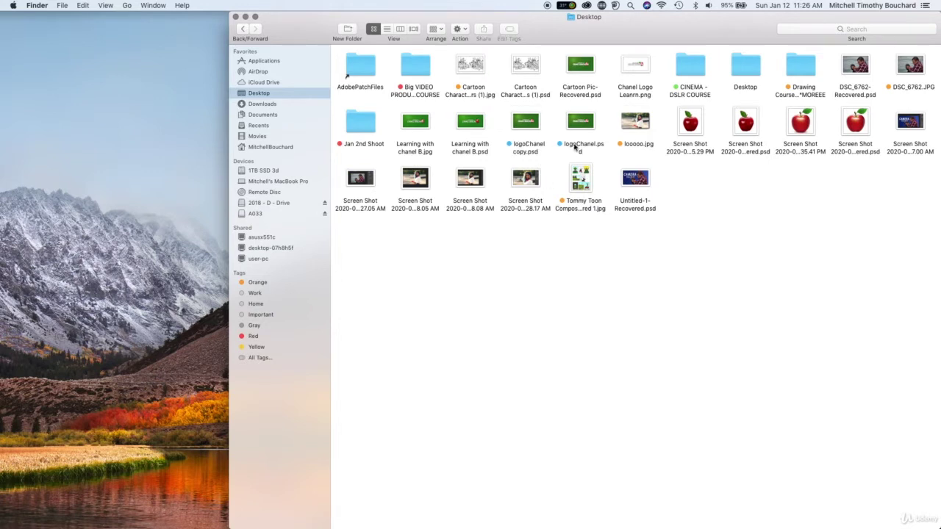
- Rename the original logoChanel.psd to Logo_Chanel_MainProject.psd
double_click(576, 147)
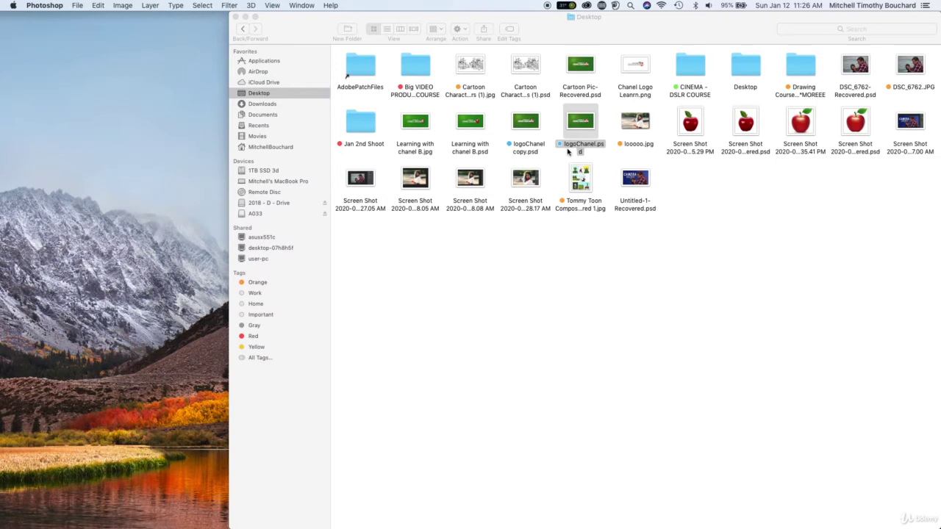
click(573, 148)
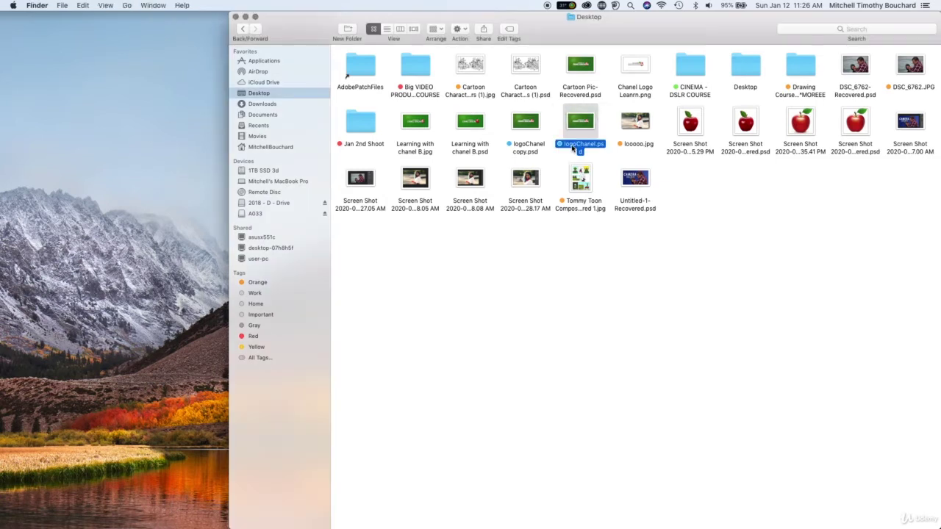
click(573, 145)
click(579, 146)
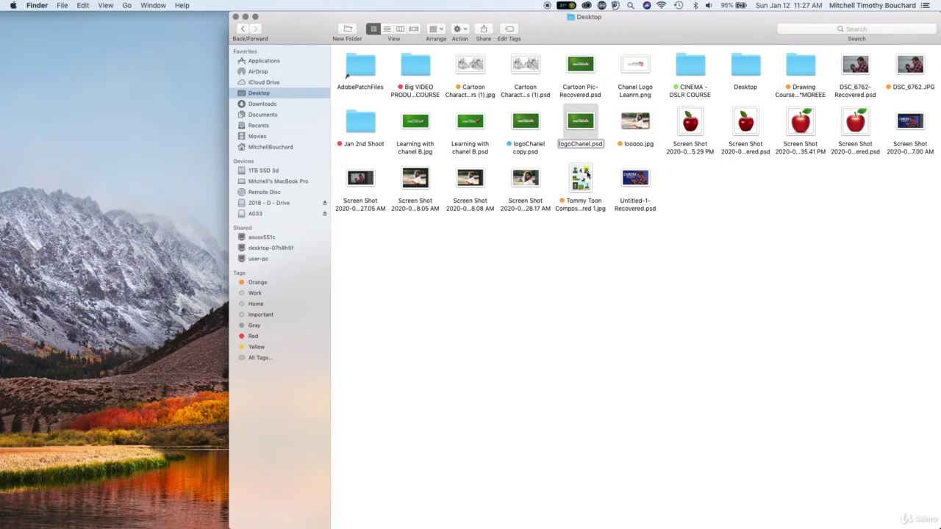
click(571, 144)
click(552, 144)
key(Delete)
text(Logo+)
key(BackSpace)
click(593, 144)
text(_)
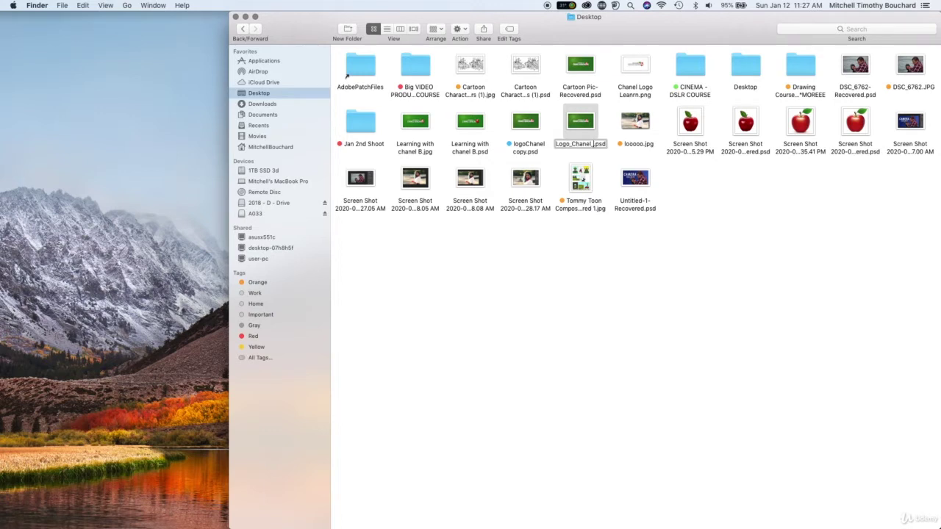
text(Main Proje)
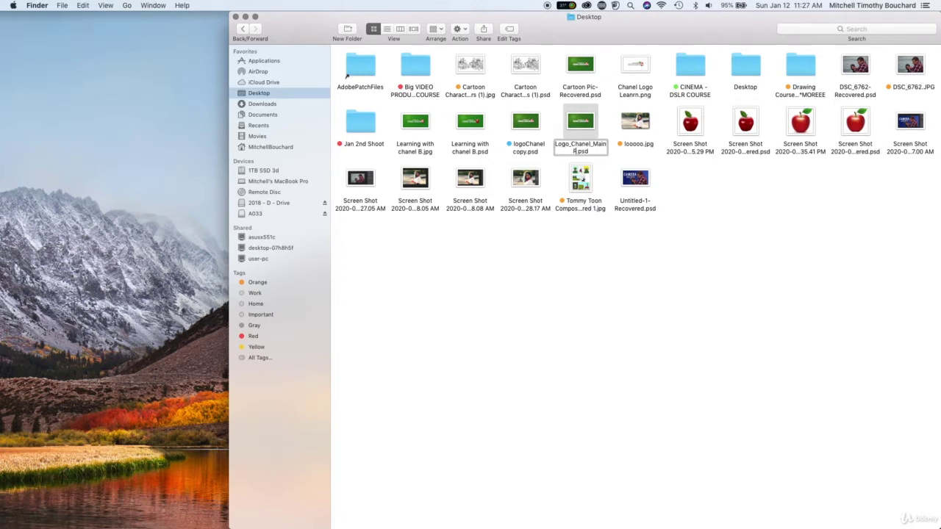
text(ct)
key(Return)
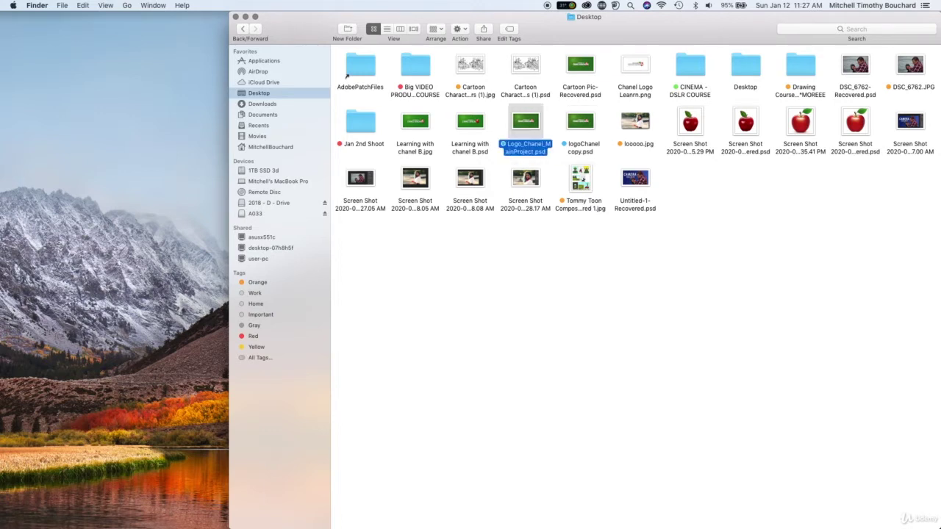
click(552, 247)
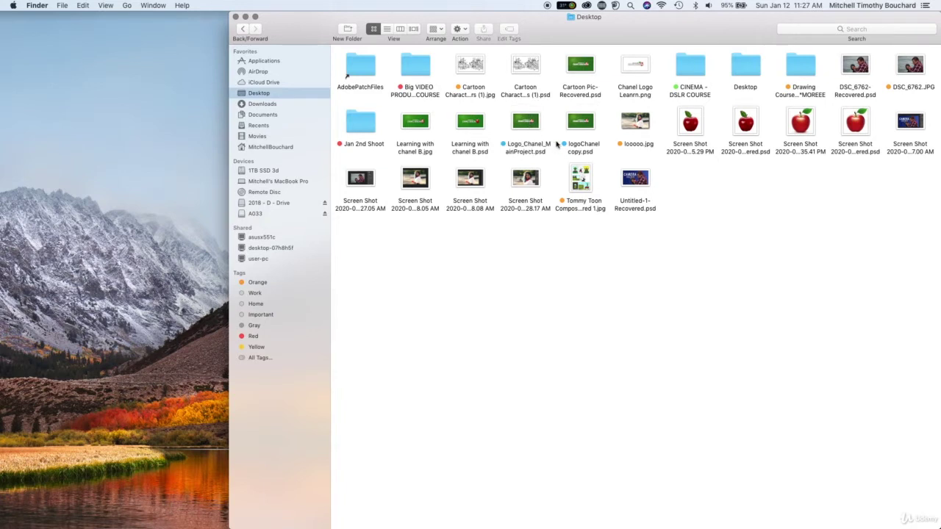
click(581, 121)
- Rename the main project file to Logo_Chanel_MainProject_Original.psd
click(532, 127)
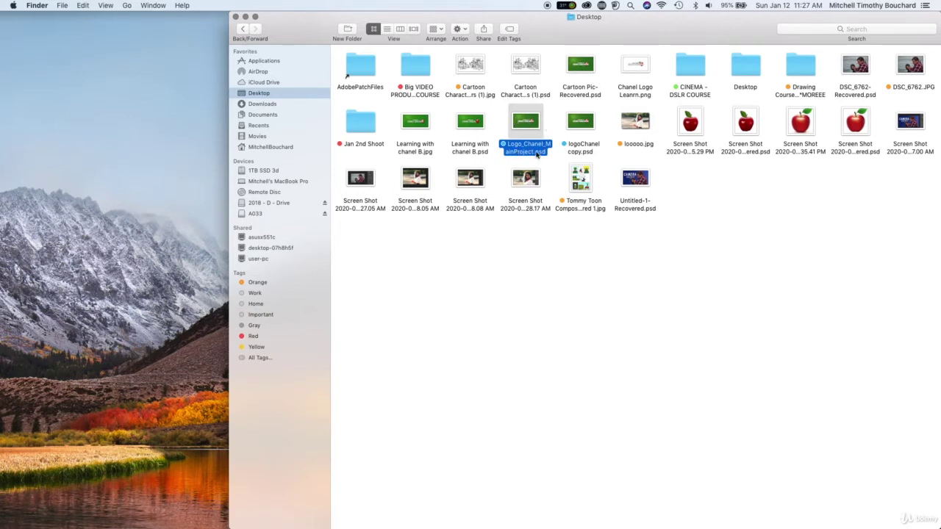
click(590, 125)
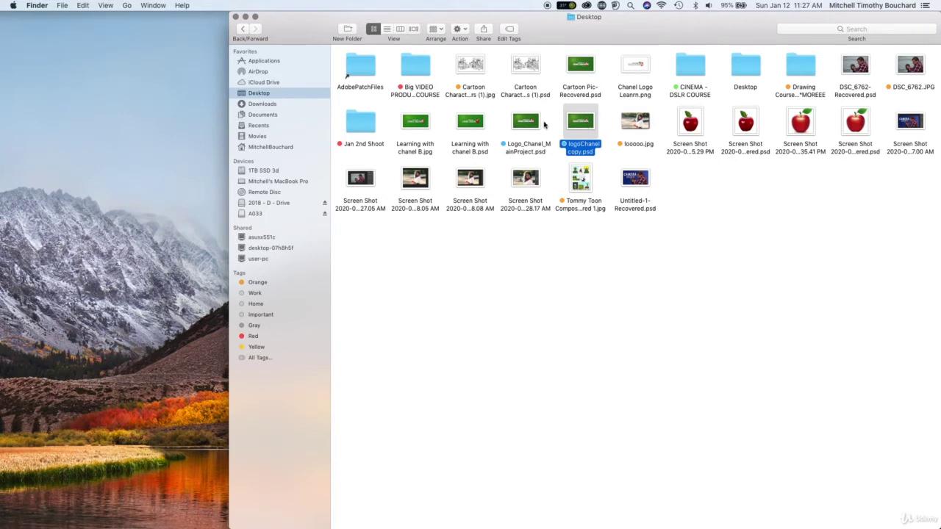
click(516, 130)
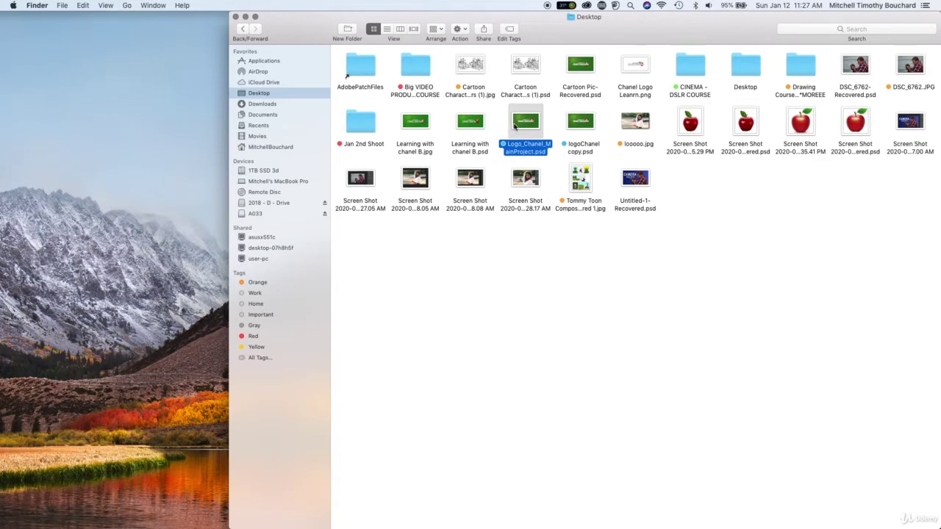
double_click(518, 153)
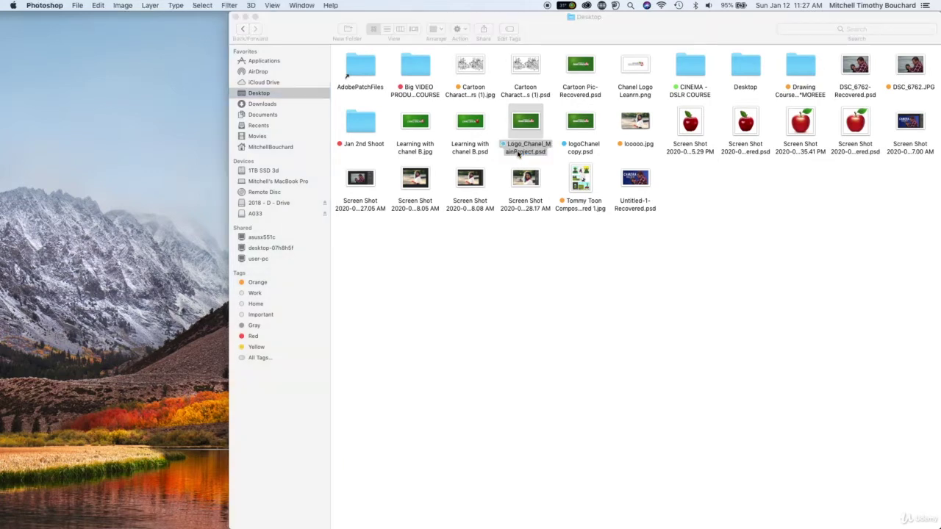
right_click(518, 153)
click(538, 205)
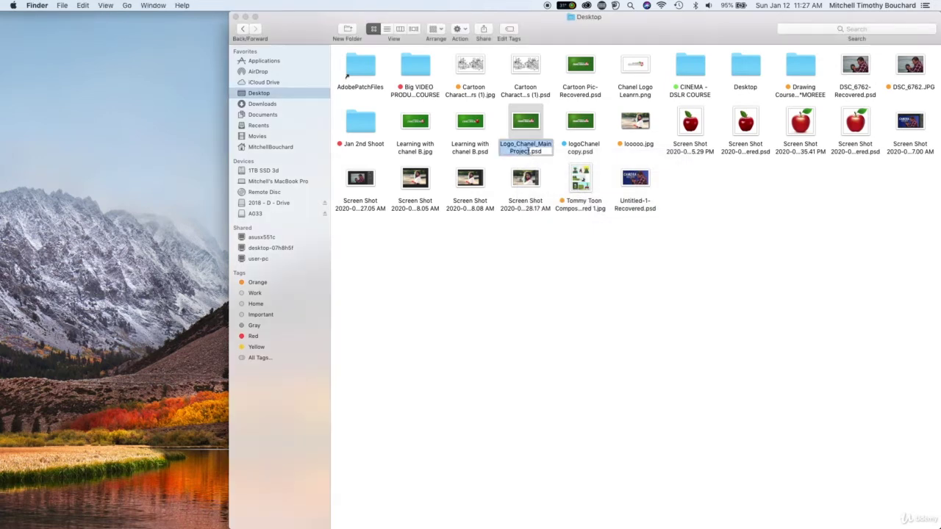
click(527, 151)
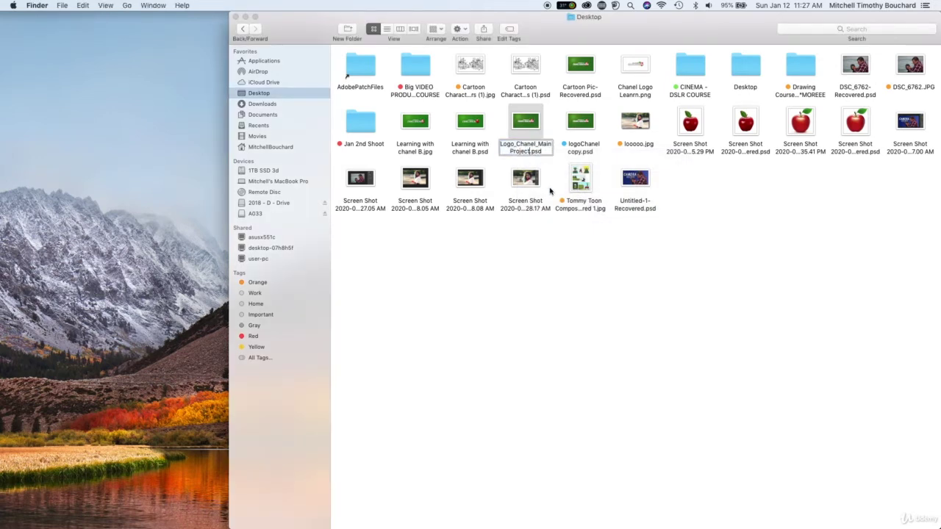
key(Left)
text(_Original)
key(Return)
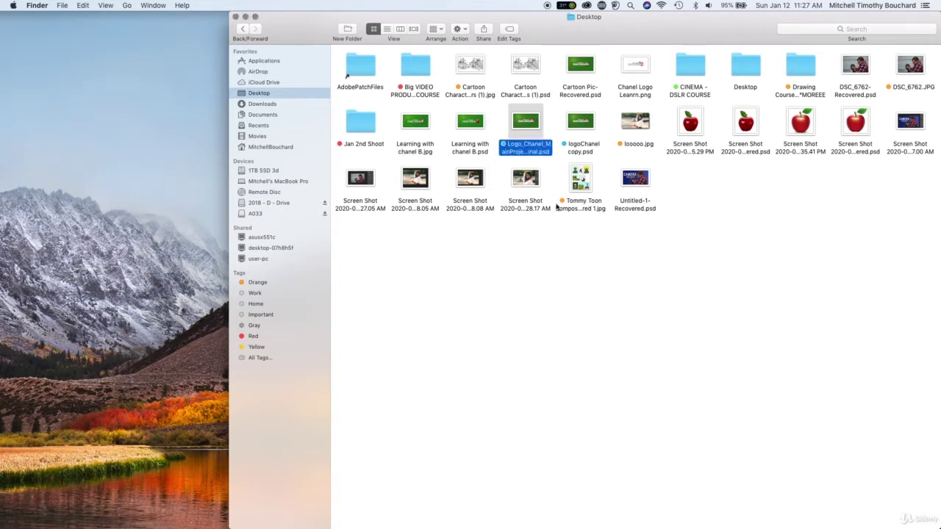
- Copy Logo_Chanel_MainProject_Original.psd onto the 2018 - D - Drive
click(549, 274)
click(576, 146)
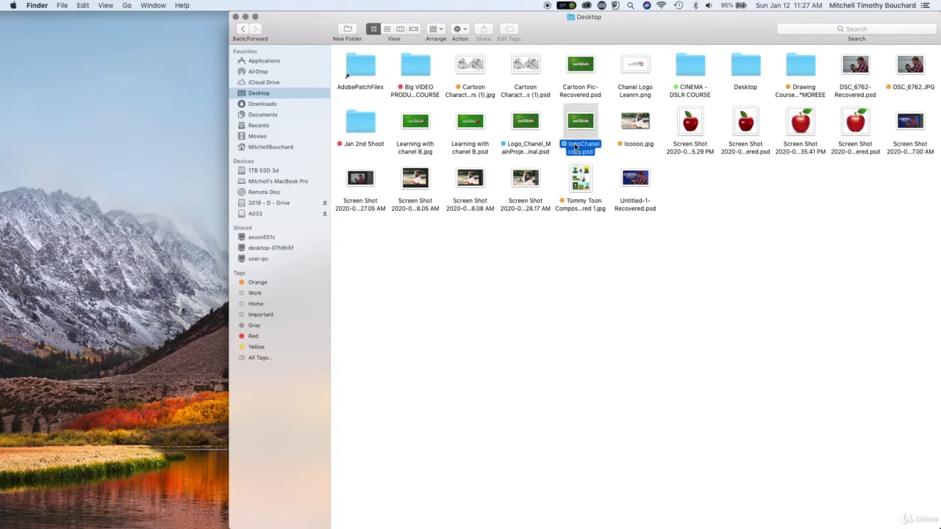
click(532, 127)
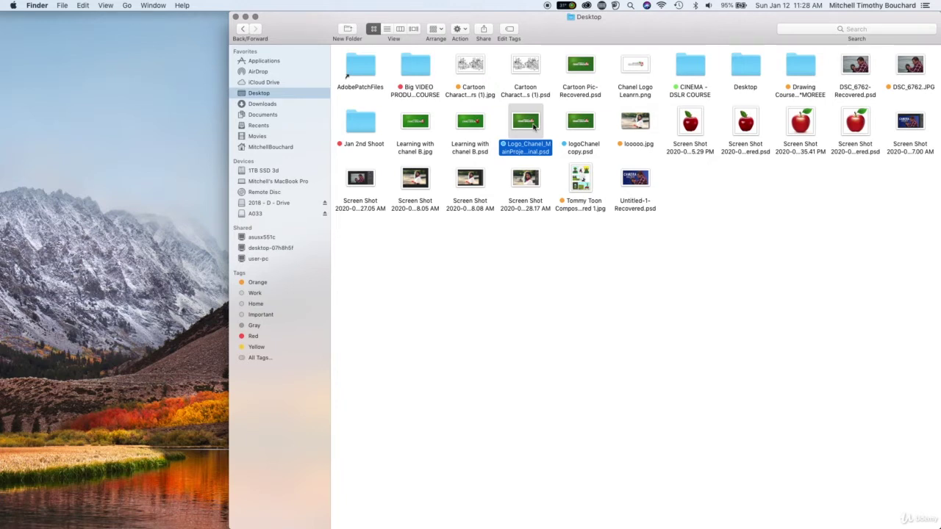
drag(534, 126, 762, 476)
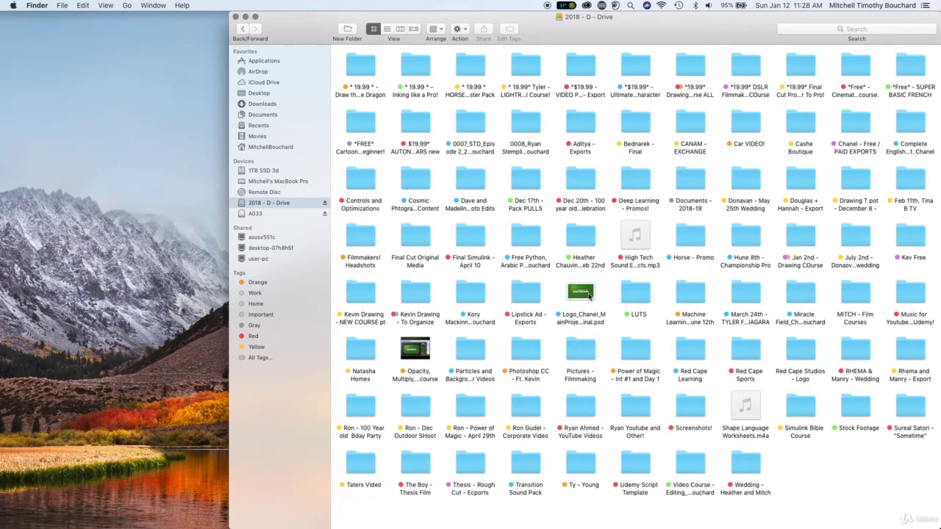
- Create a new folder named Chanels Project_Jan 10th on the 2018 - D - Drive
right_click(810, 479)
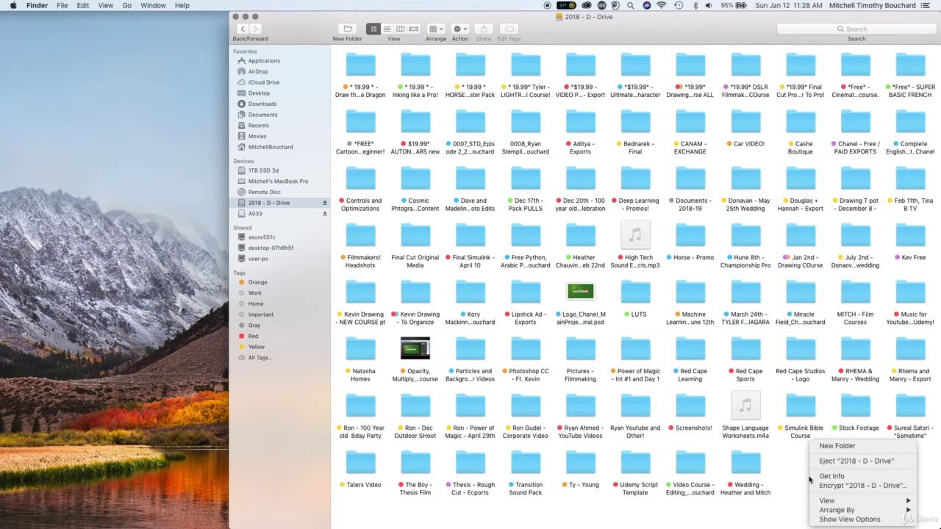
click(836, 446)
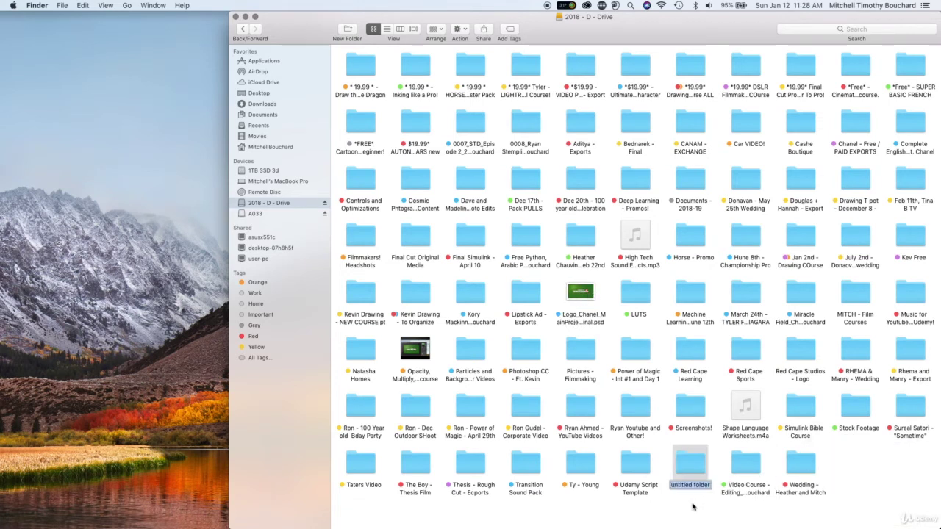
text(Chanels Pro)
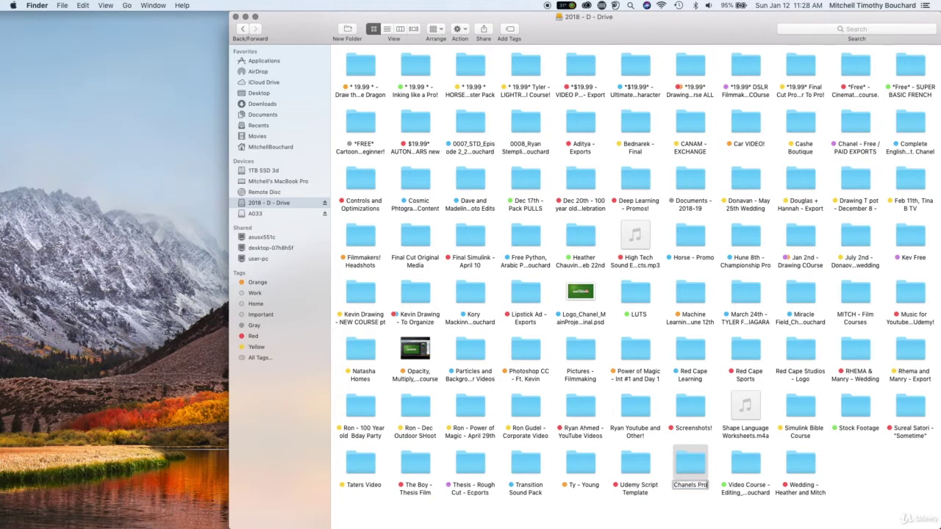
text(ject_ Jan 10th)
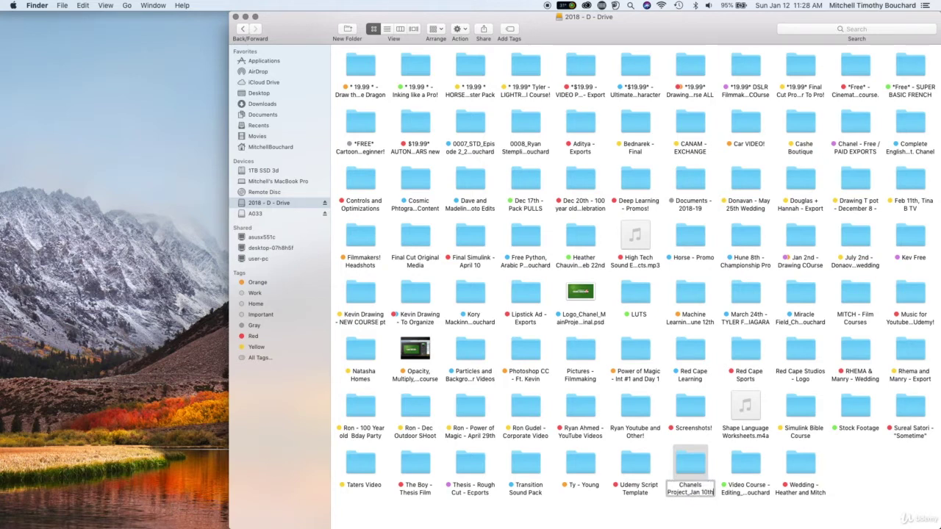
key(Return)
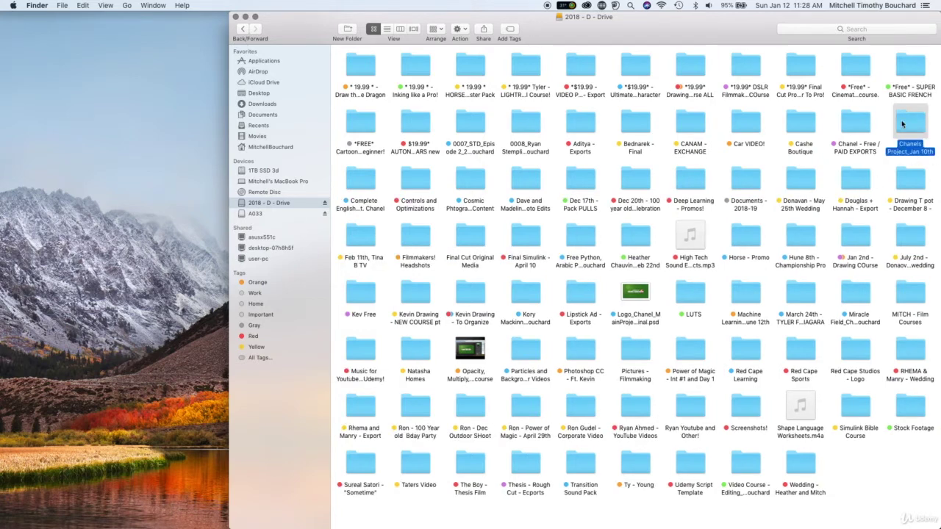
- Tag the Chanels Project_Jan 10th folder blue and move the original PSD into it
right_click(905, 122)
click(808, 278)
drag(636, 290, 920, 118)
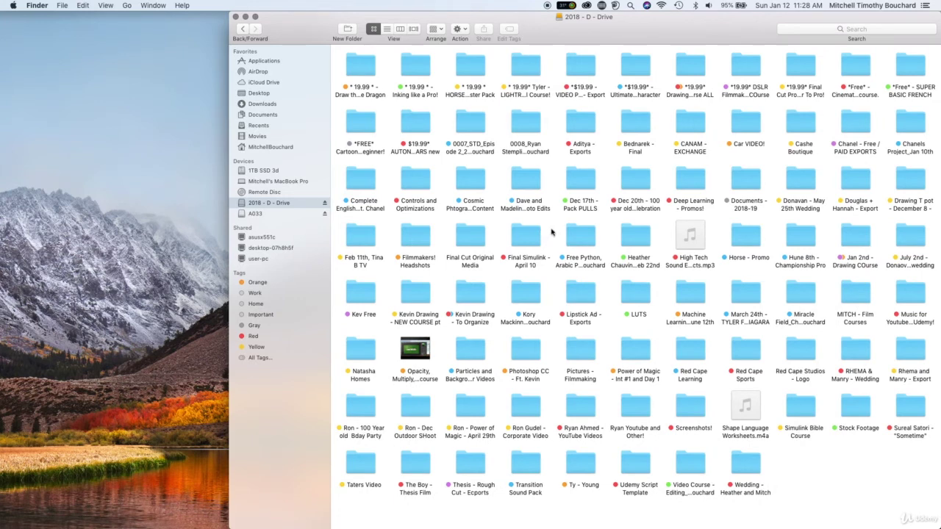
- Check the _Original PSD on the Desktop and the drive's contents, then return to Photoshop
click(257, 93)
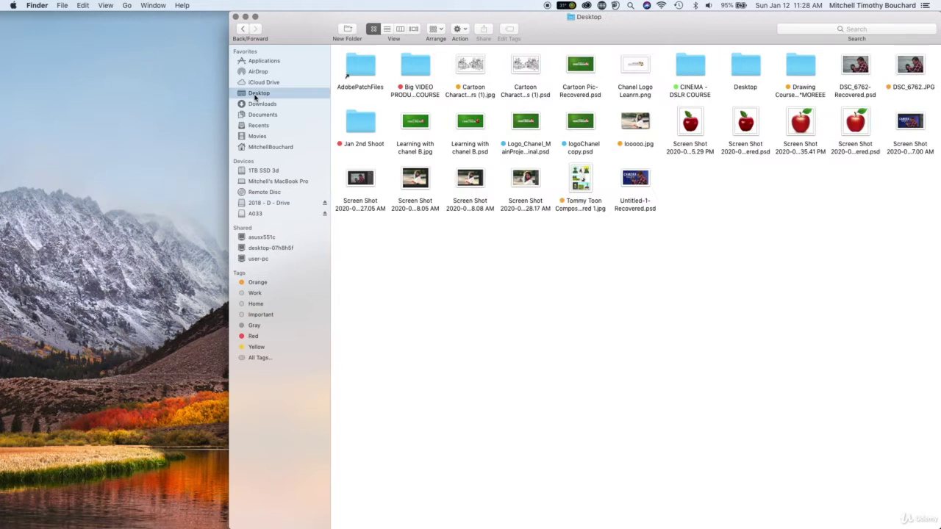
click(530, 124)
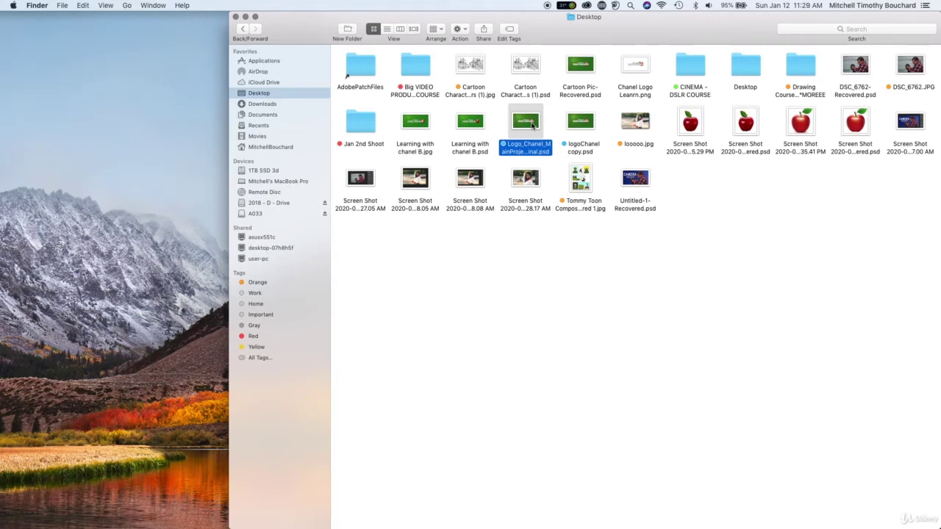
click(287, 204)
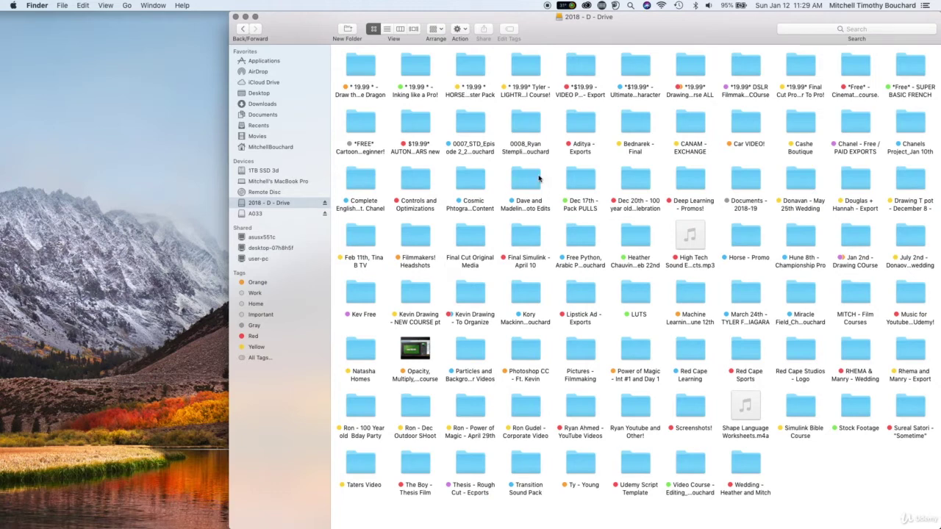
key(ctrl+Right)
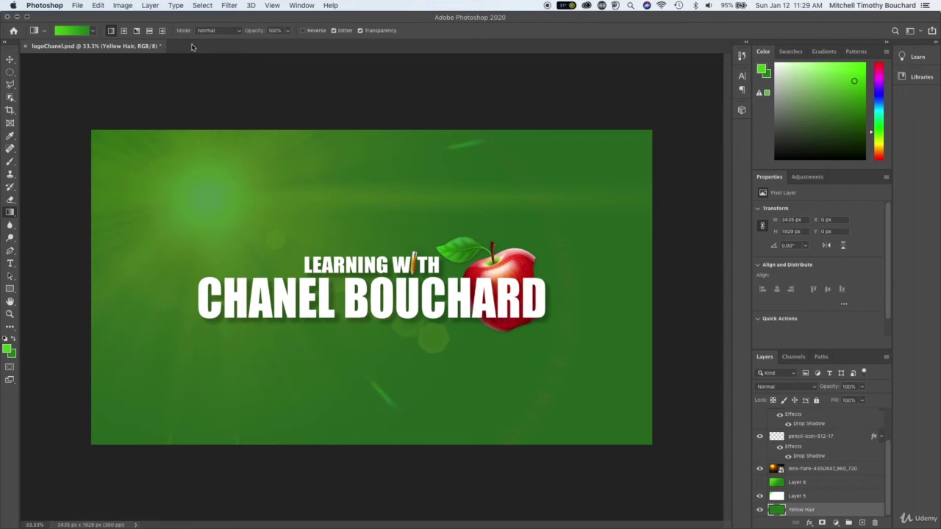
click(78, 5)
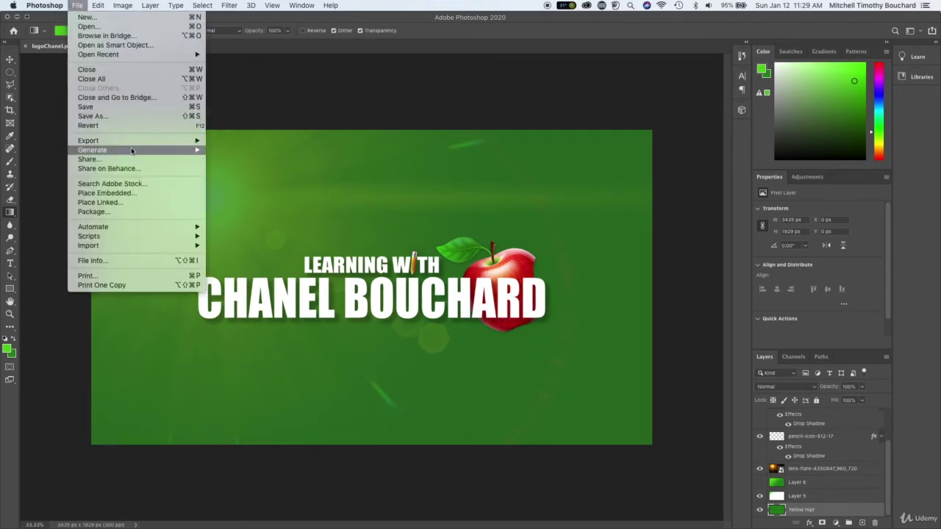
click(158, 118)
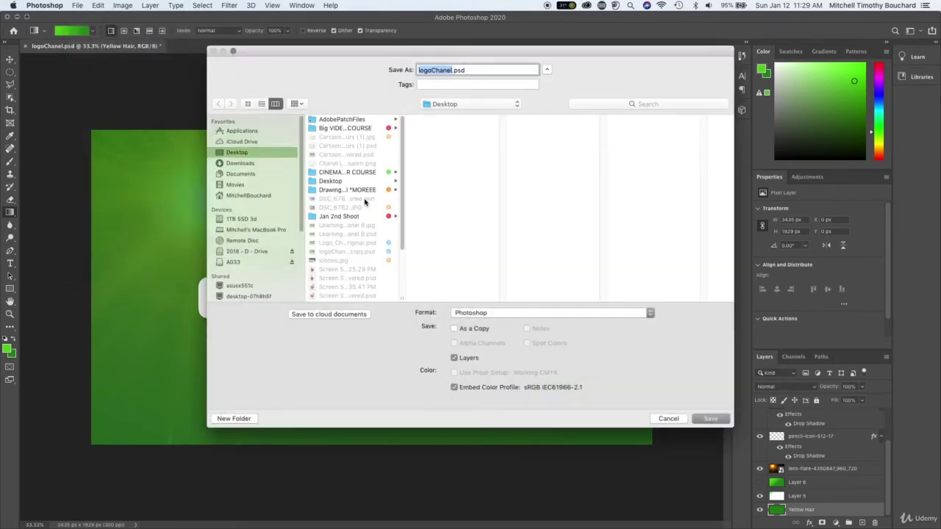
click(474, 316)
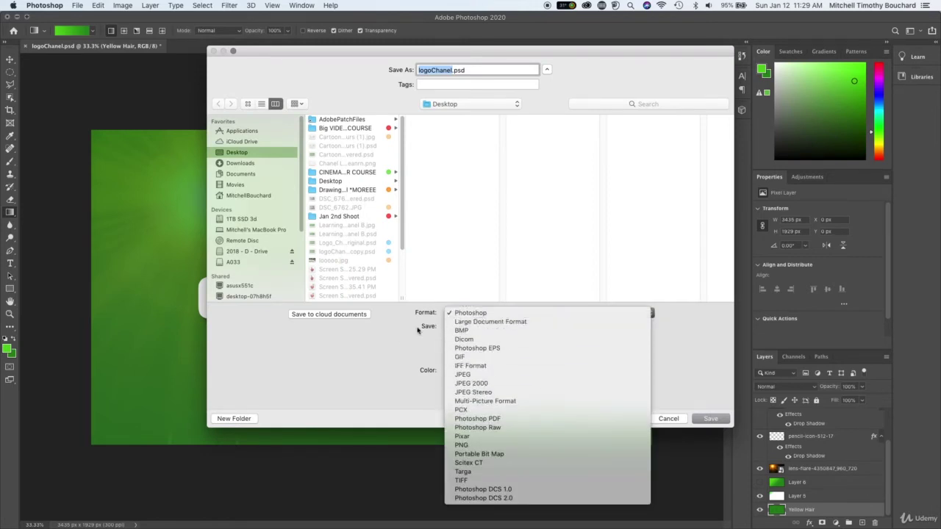
click(398, 343)
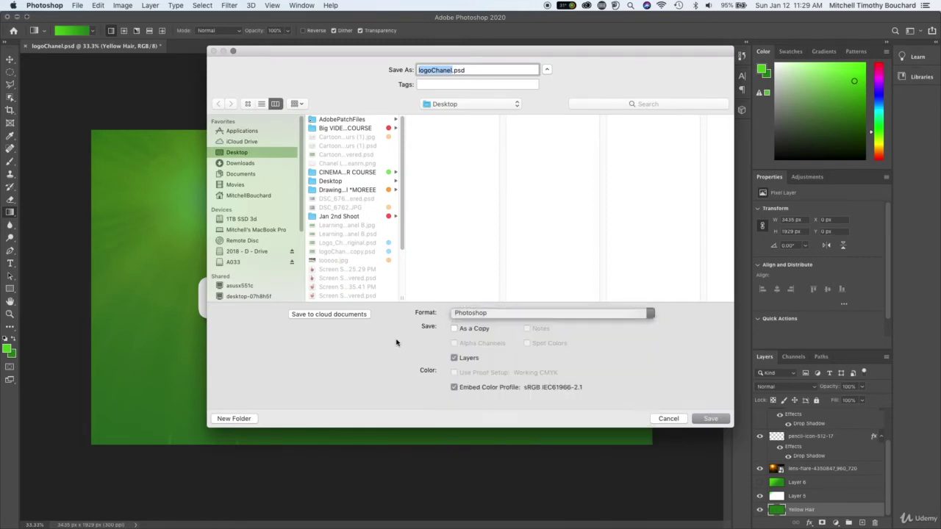
click(668, 418)
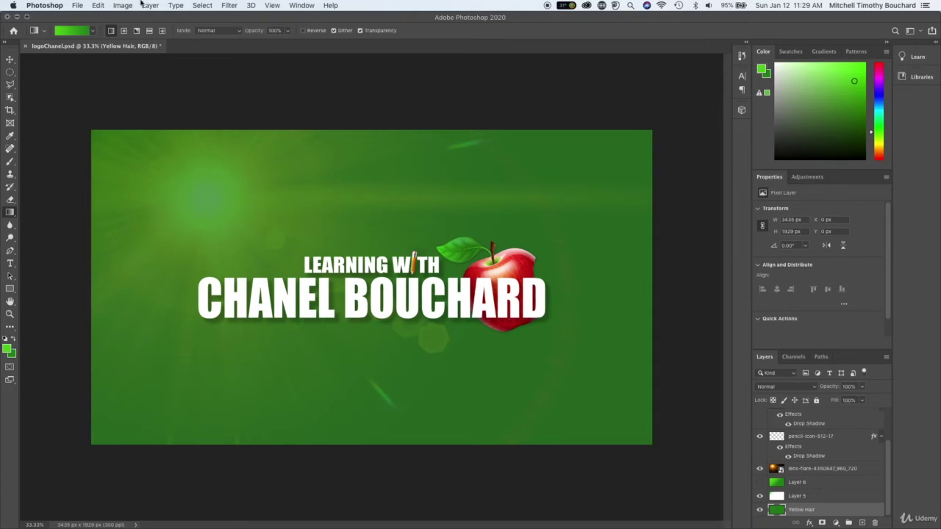
- In Export As, change the logo's format from PNG to JPG at 100% quality
click(78, 5)
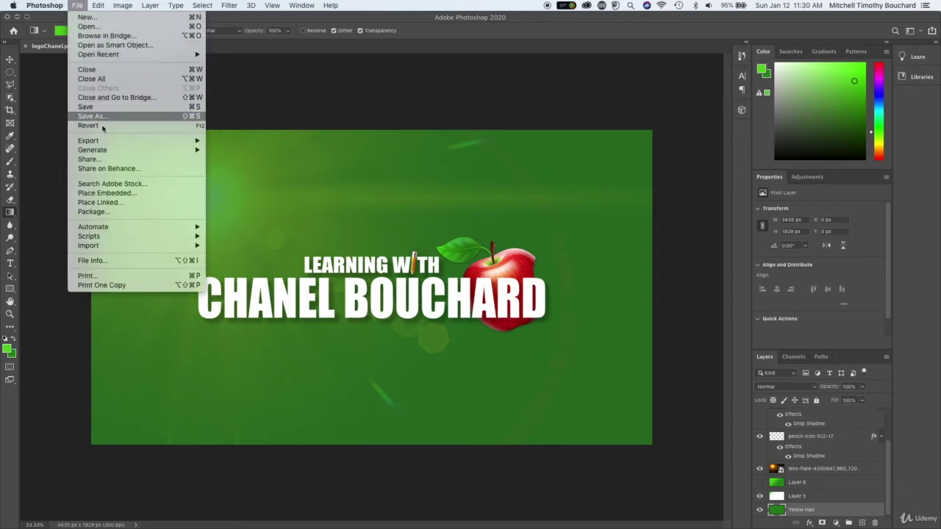
mouse_move(116, 141)
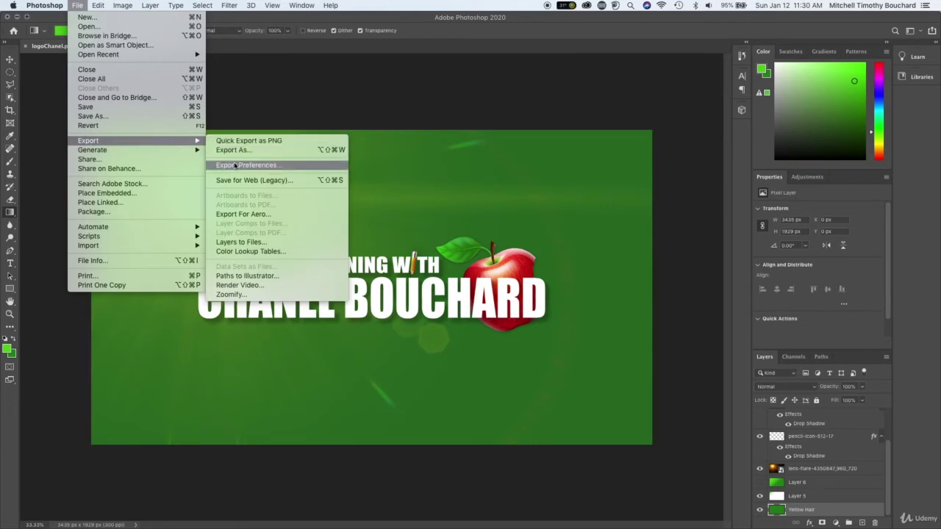
click(286, 152)
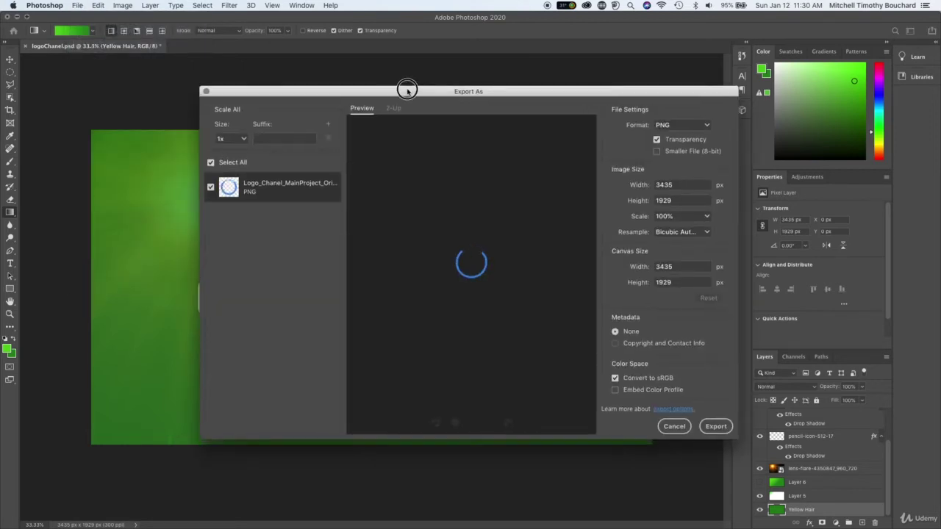
drag(409, 94, 389, 74)
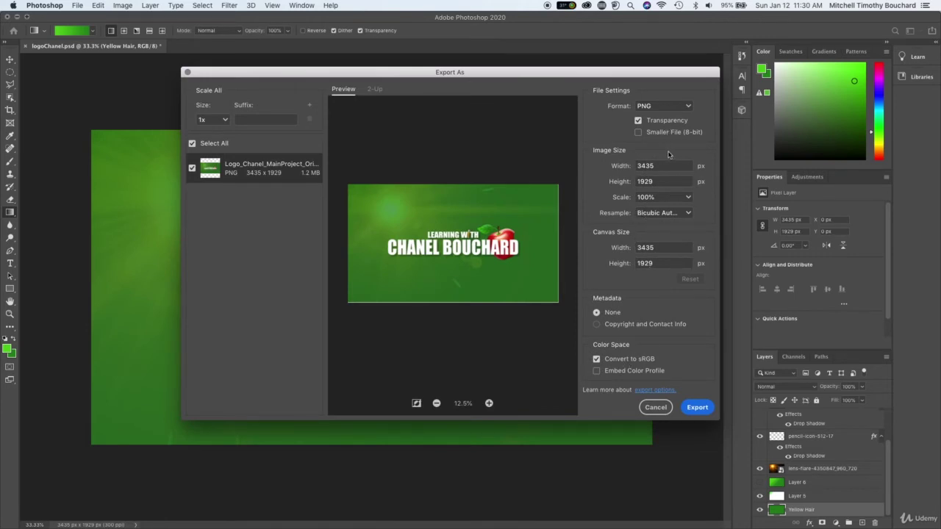
click(676, 109)
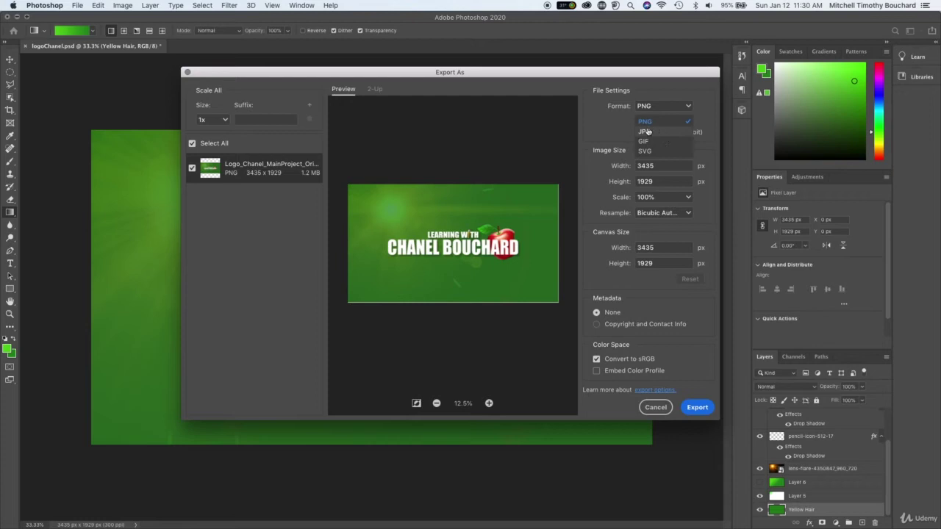
click(614, 128)
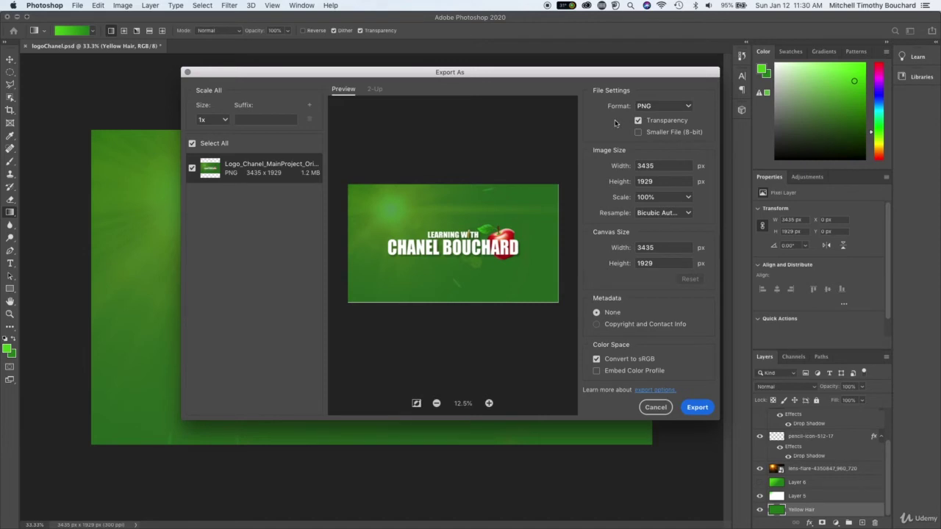
click(679, 106)
click(658, 132)
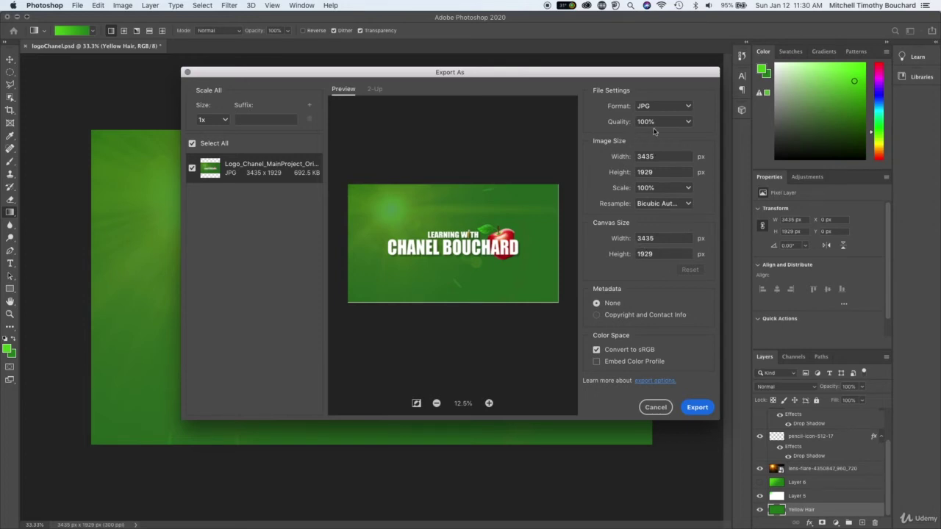
click(687, 125)
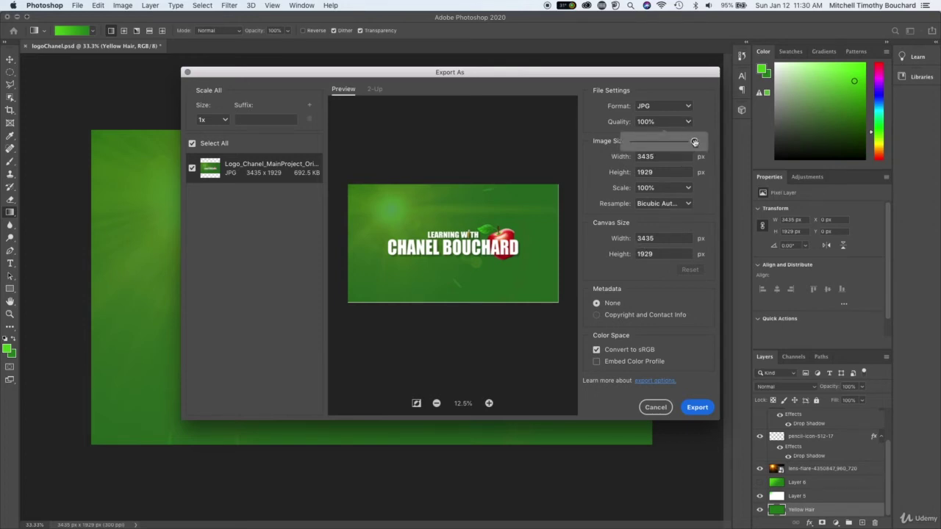
drag(692, 141, 684, 143)
drag(681, 142, 662, 142)
drag(663, 141, 712, 142)
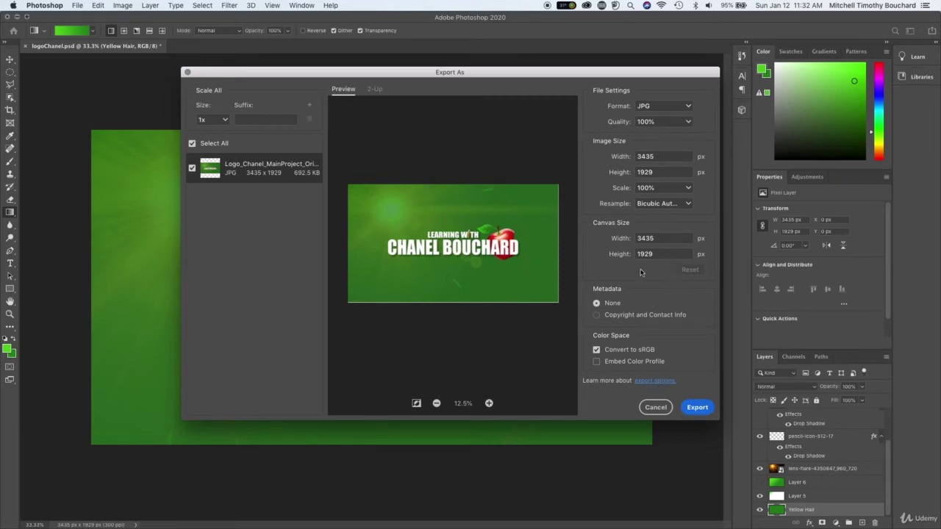
- Export the JPG and save it to the Desktop as Logo_Chanel_MainProject_Original.jpg
click(696, 408)
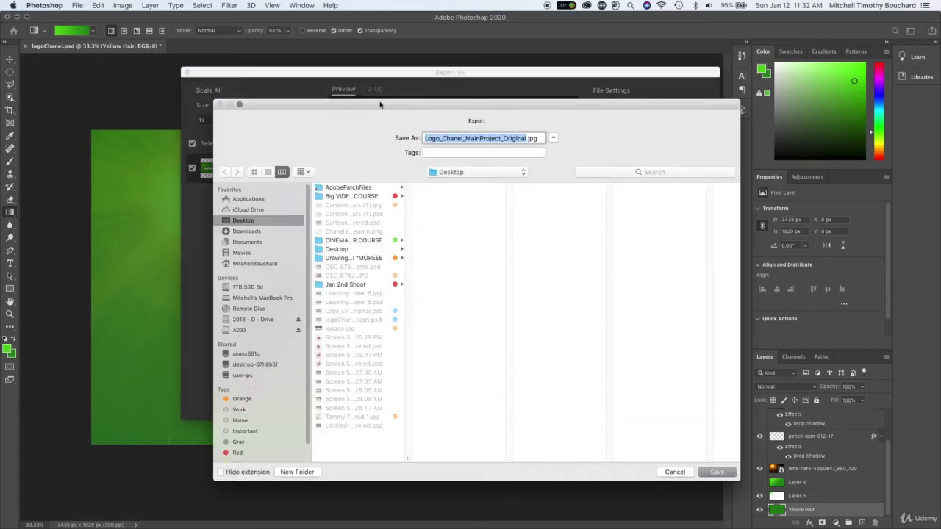
drag(380, 102, 384, 62)
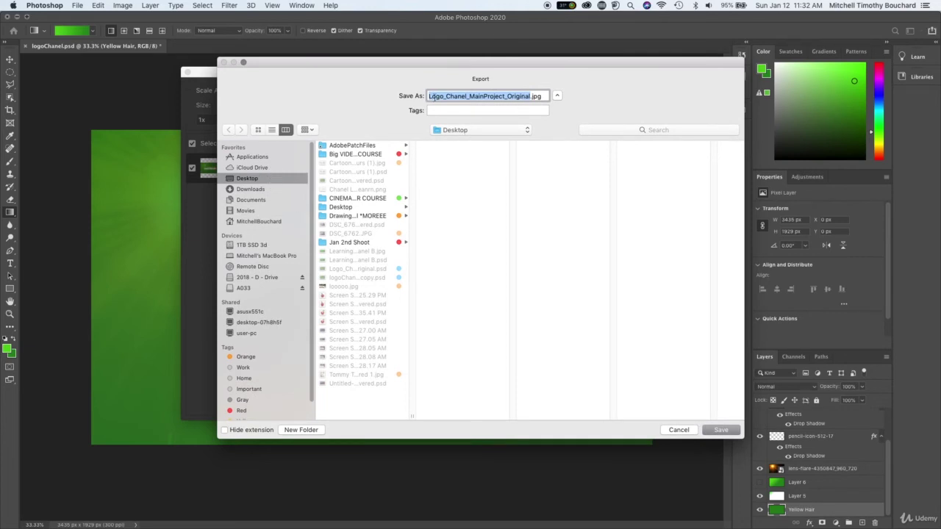
click(522, 97)
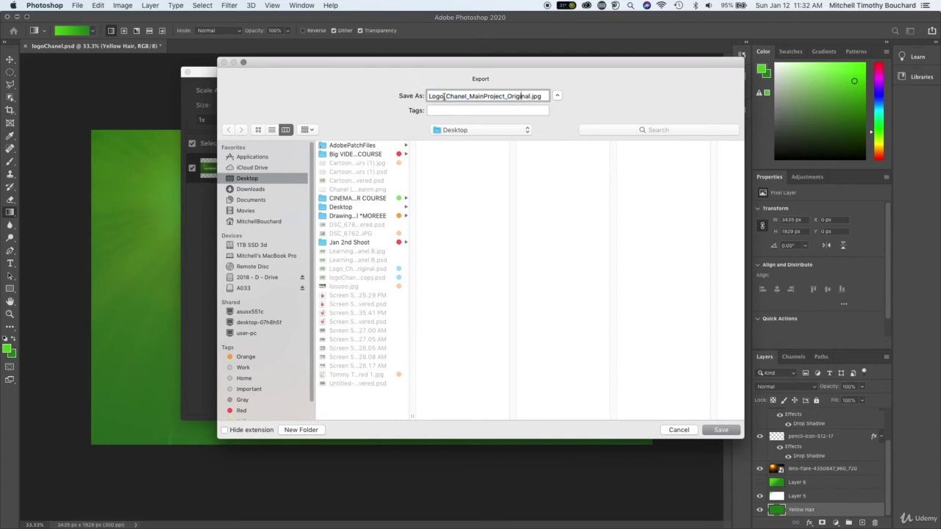
click(445, 96)
click(724, 433)
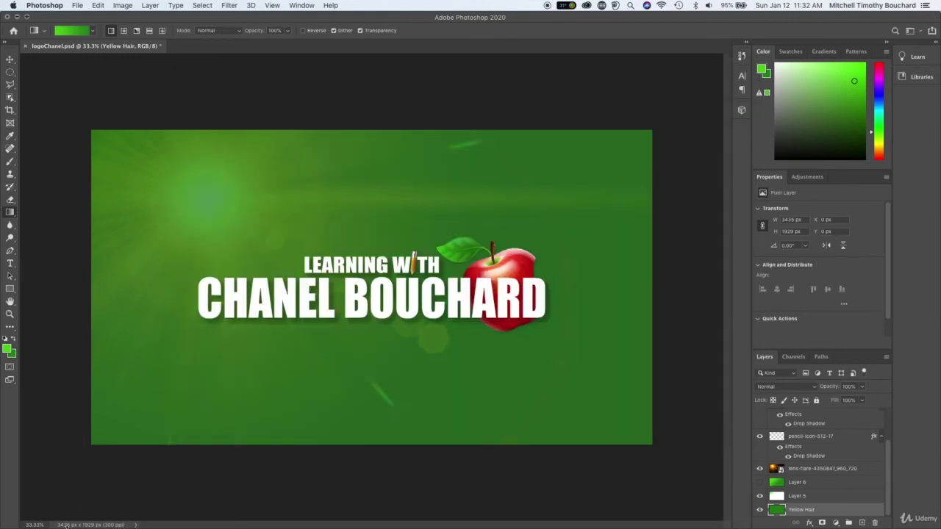
- Give the exported logo JPG on the Desktop the Yellow tag
key(super+Tab)
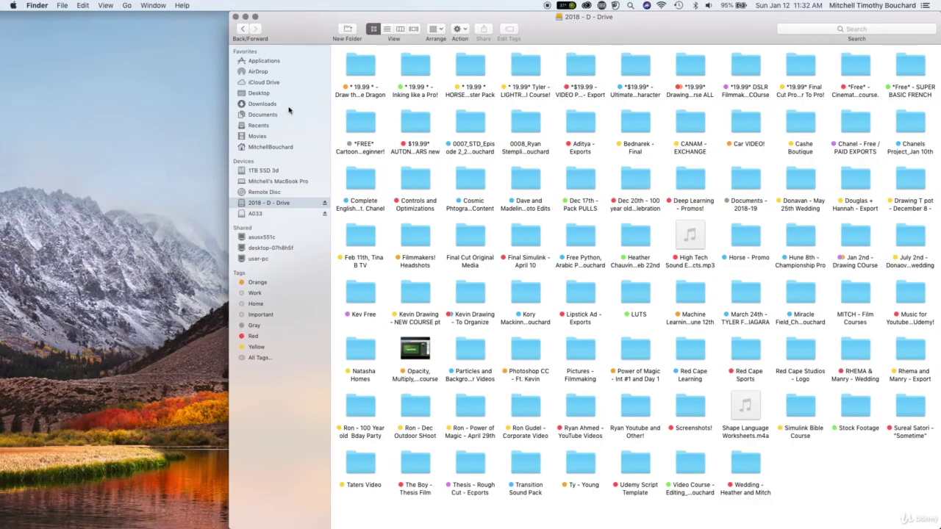
click(272, 95)
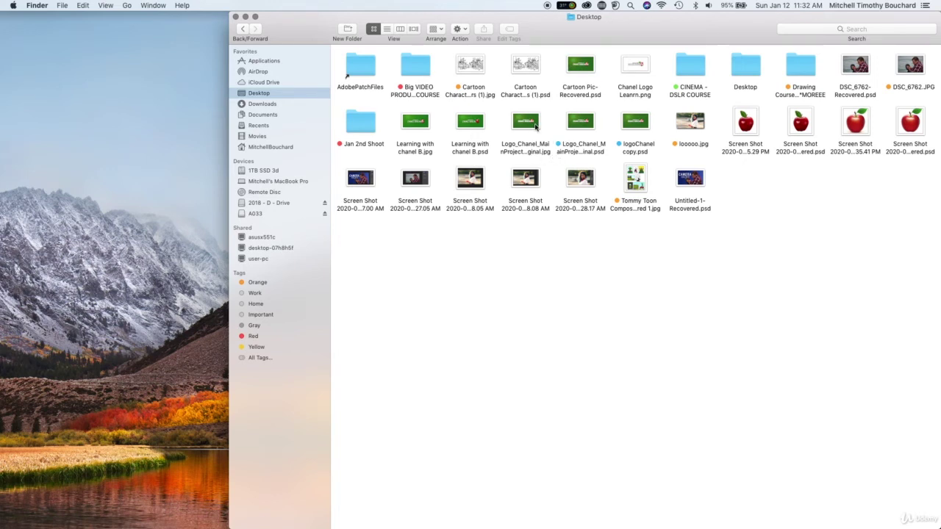
click(536, 127)
right_click(535, 127)
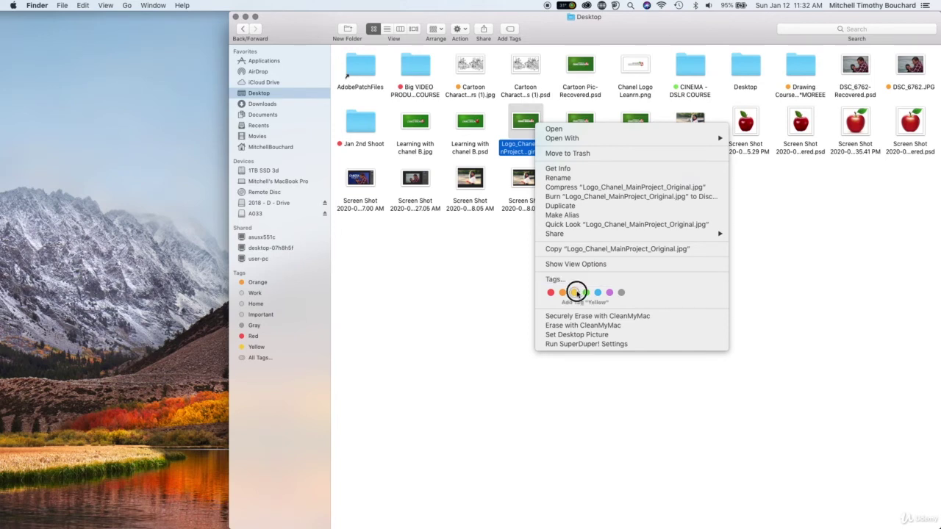
click(575, 292)
click(552, 168)
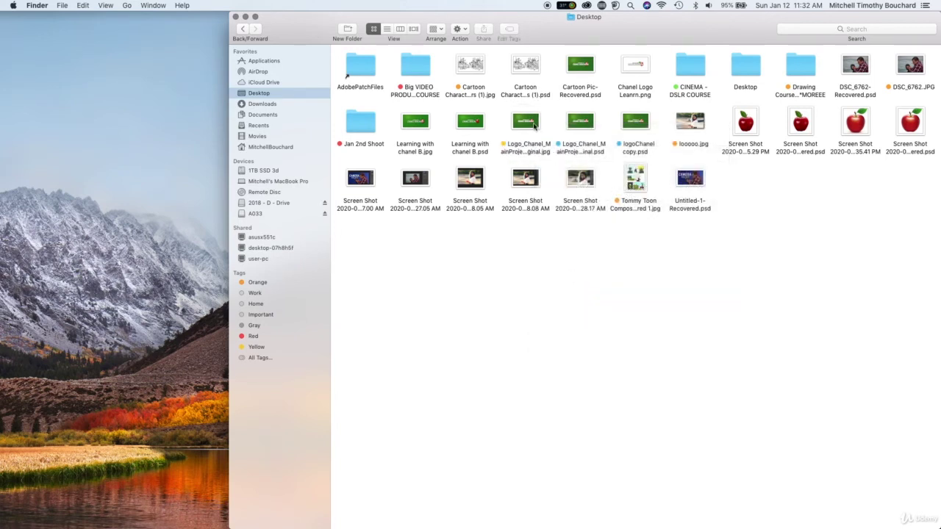
- Copy the logo JPG into 2018 - D - Drive > Chanels Project_Jan 10th, beside the PSD
drag(535, 127, 830, 487)
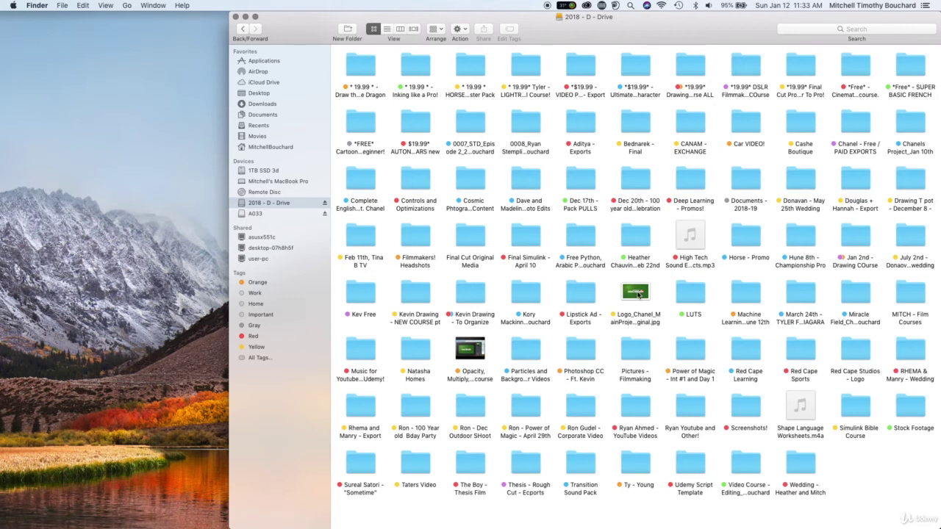
drag(637, 292, 443, 67)
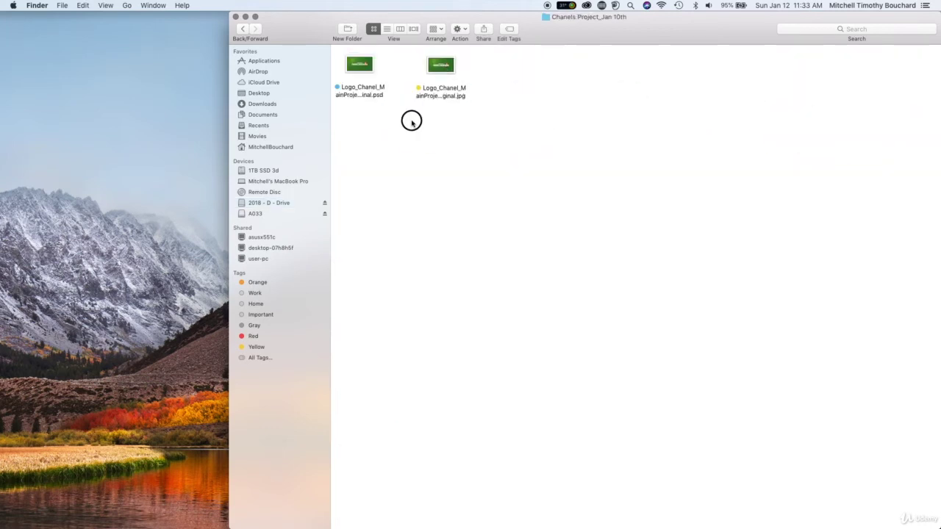
click(436, 71)
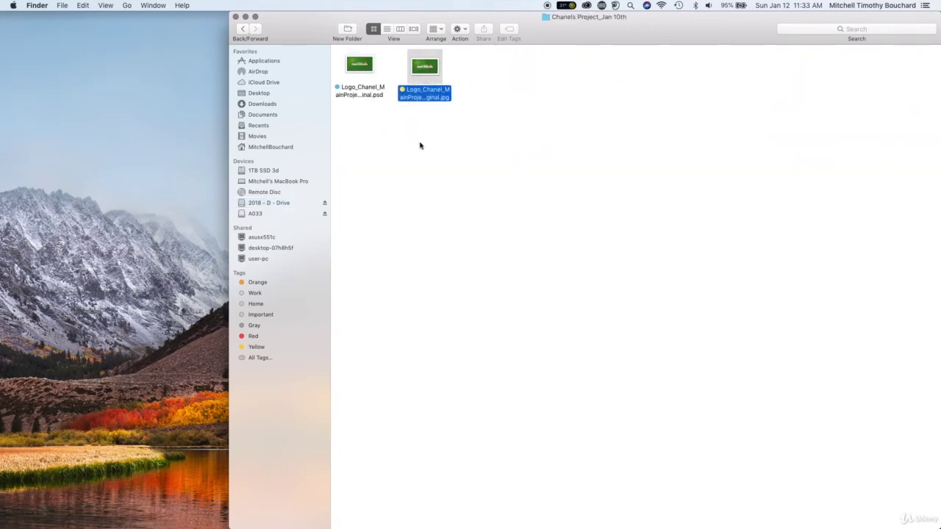
click(420, 143)
- Check the PSD and JPG side by side in the project folder, then return to Photoshop
click(367, 72)
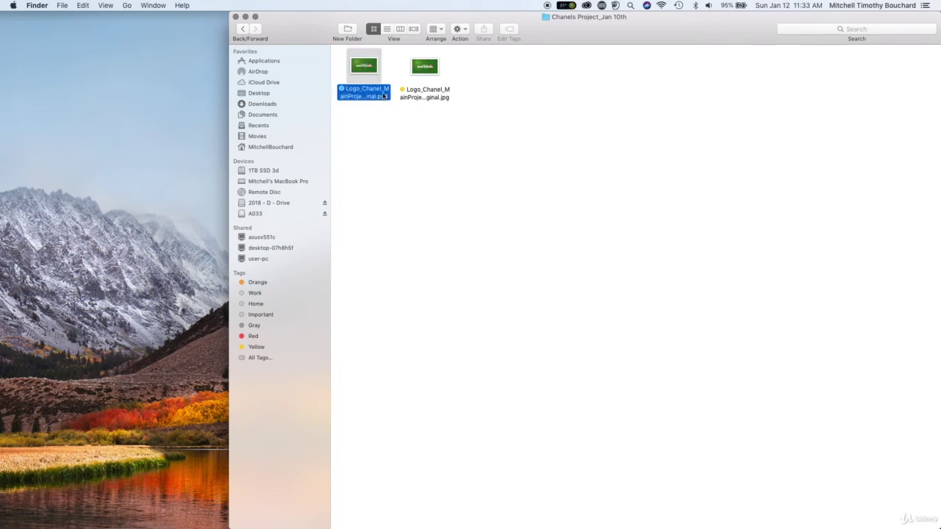
click(464, 196)
click(425, 73)
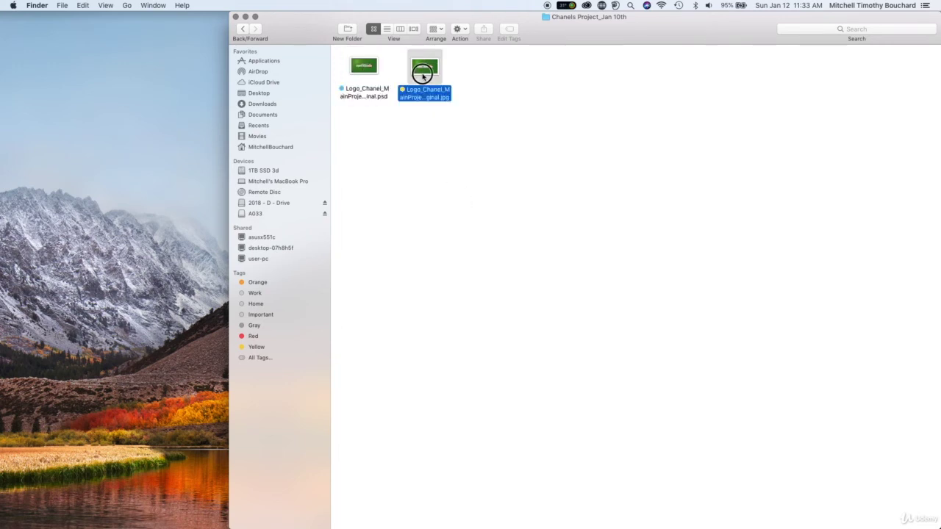
click(414, 154)
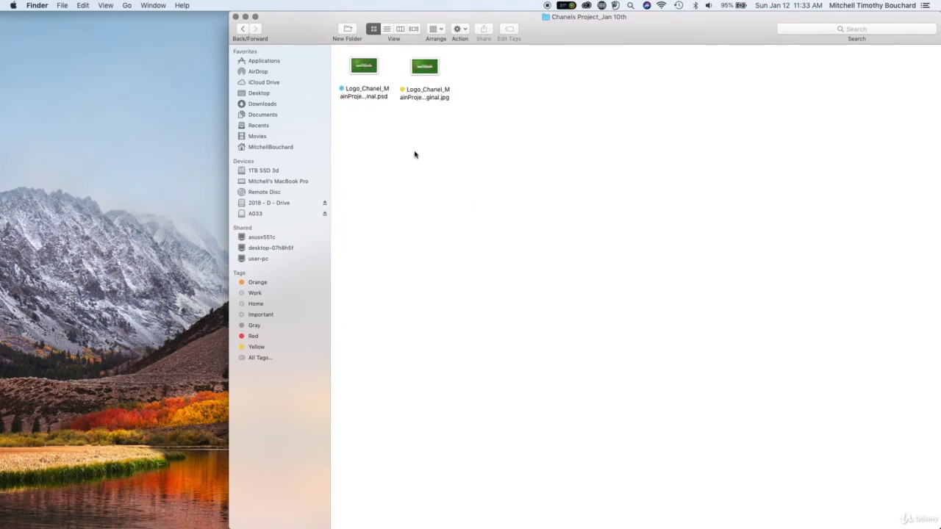
click(368, 77)
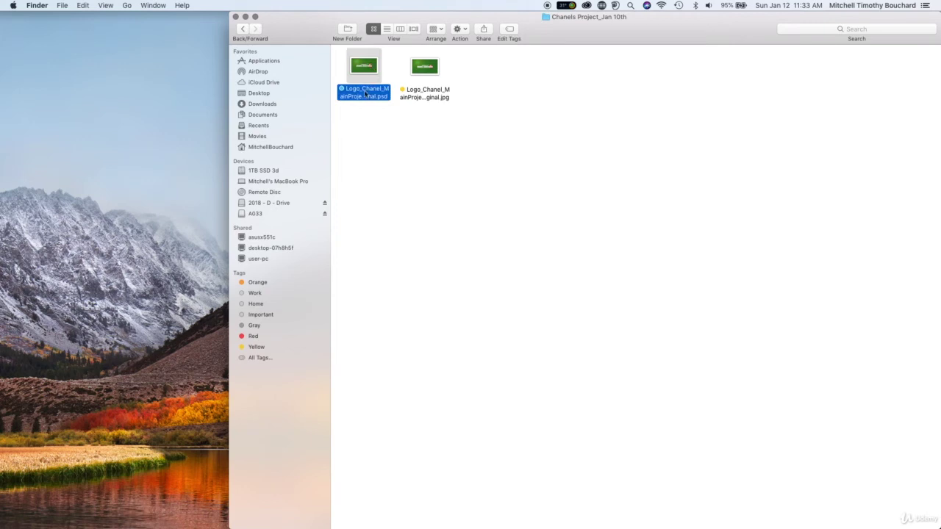
click(424, 70)
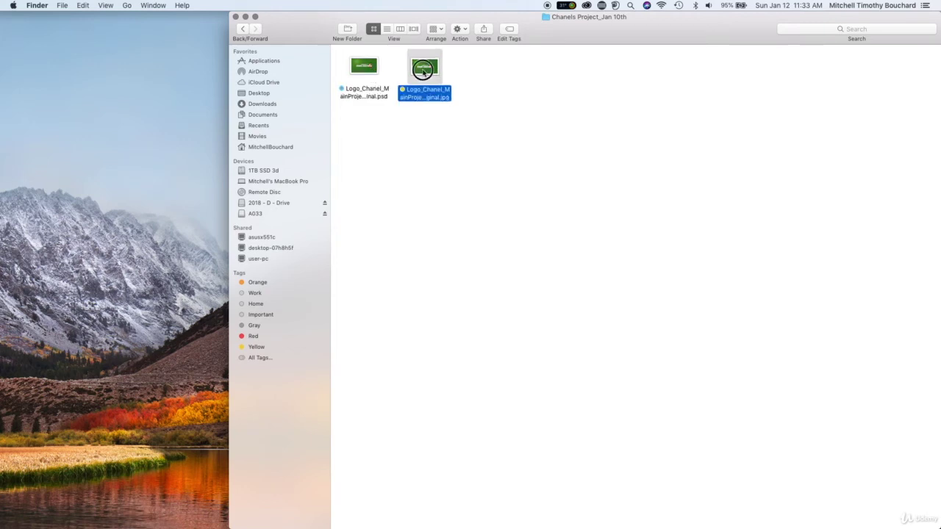
click(493, 129)
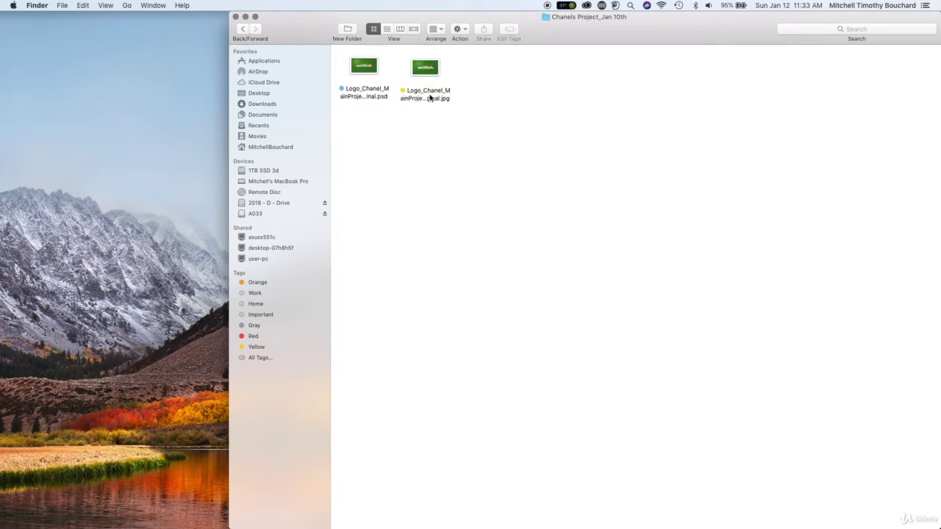
key(ctrl+Right)
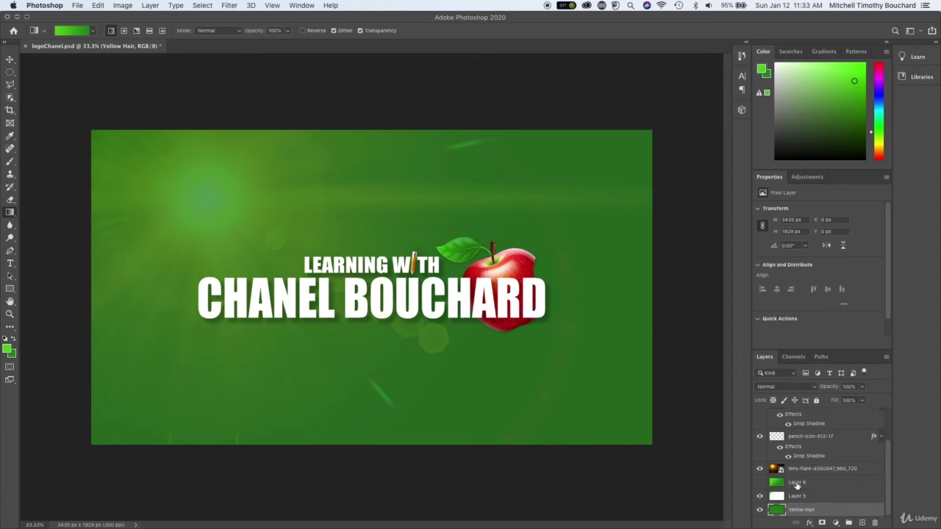
click(796, 482)
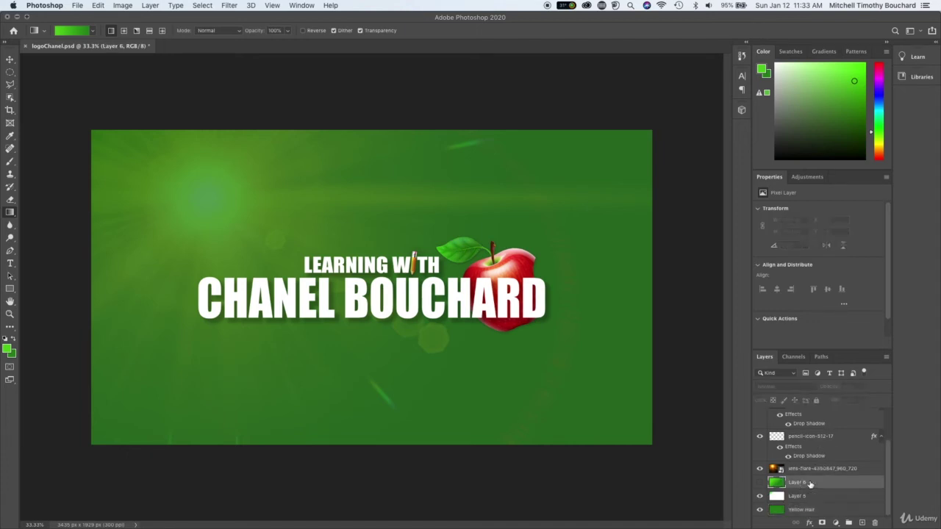
scroll(809, 483, up, 2)
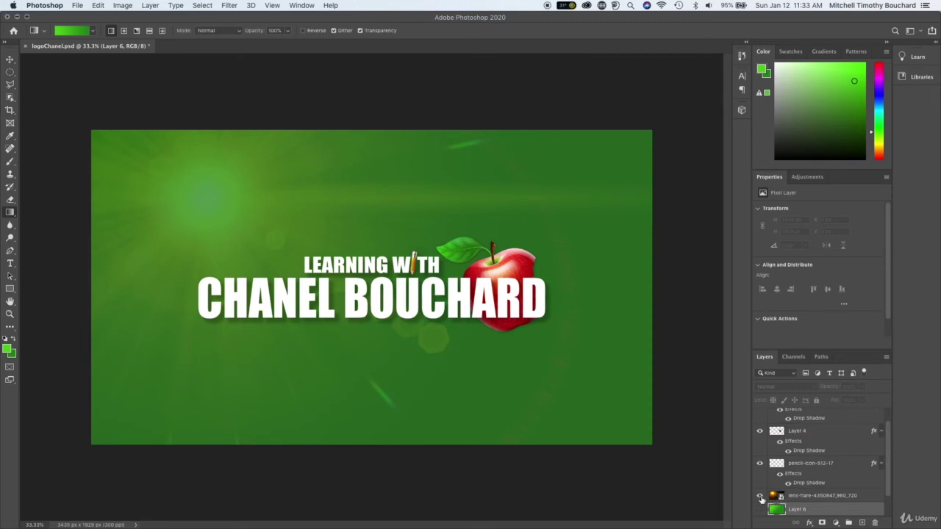
scroll(765, 482, up, 1)
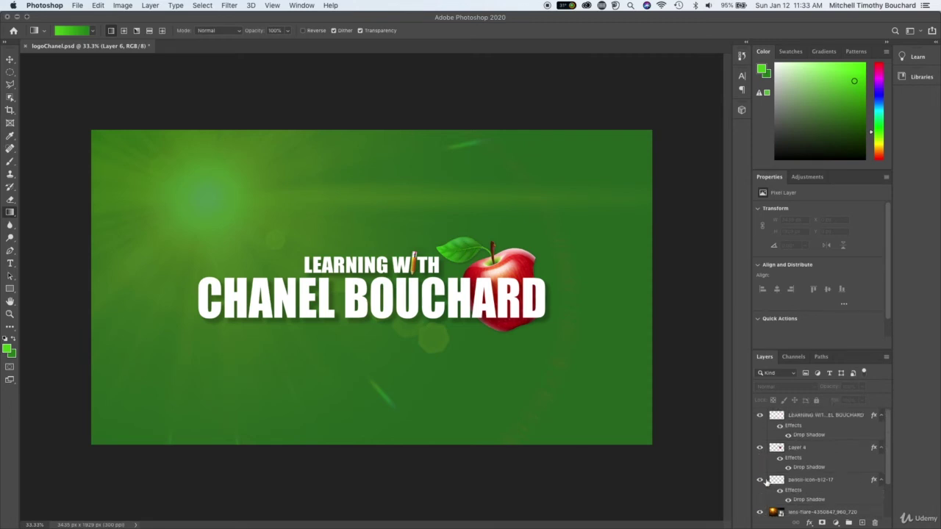
scroll(765, 482, down, 3)
click(759, 495)
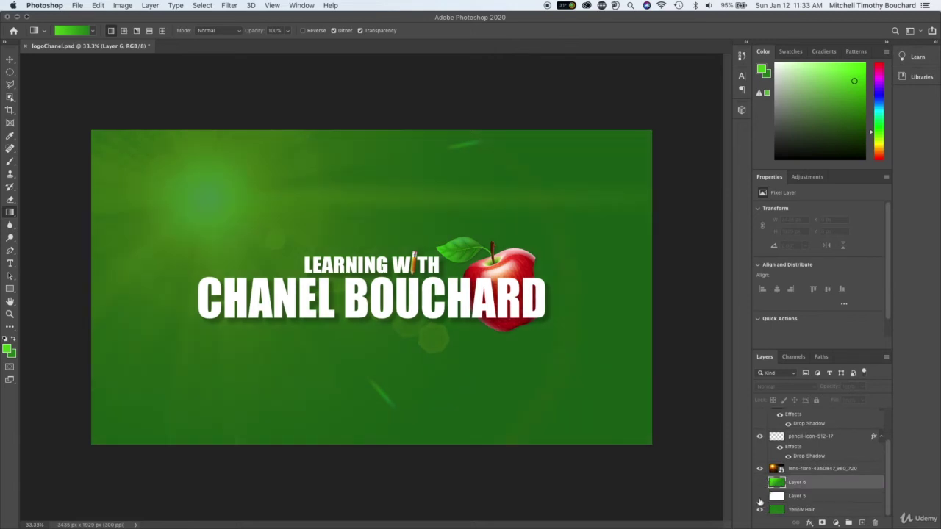
click(759, 509)
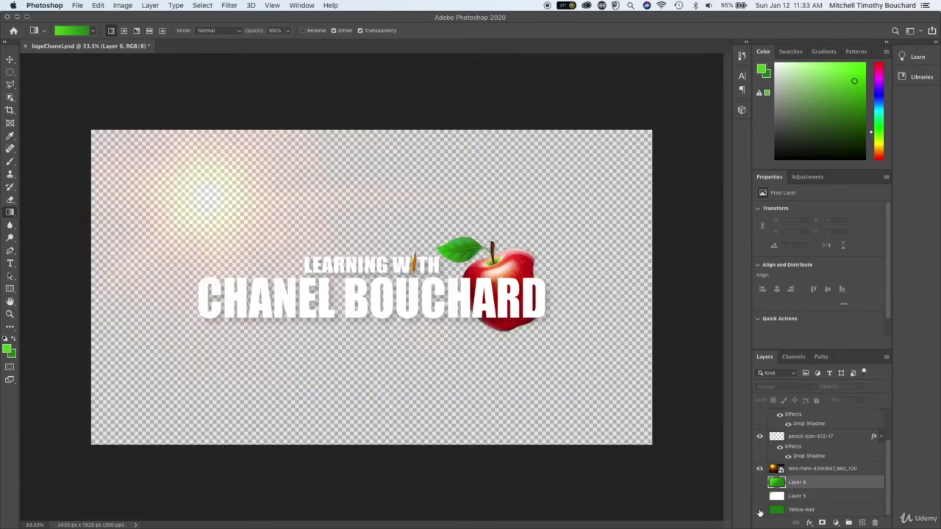
click(759, 468)
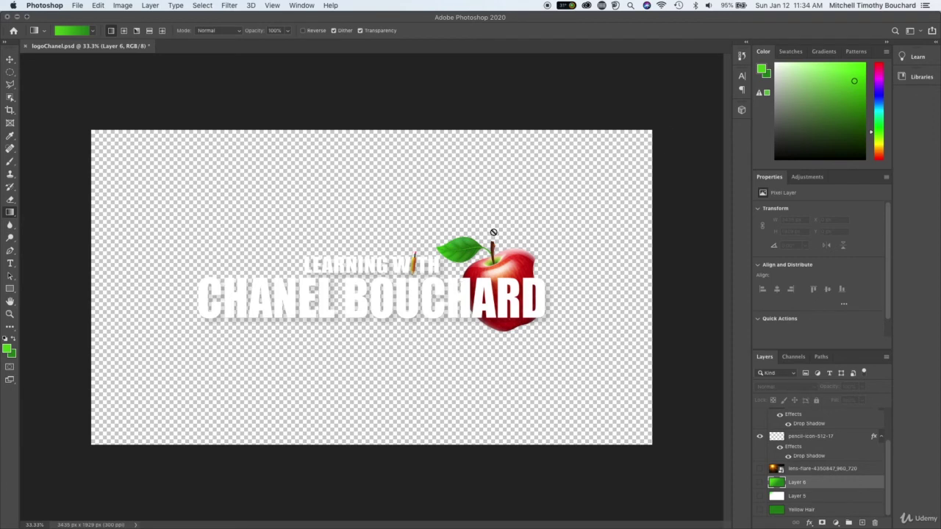
scroll(824, 447, up, 3)
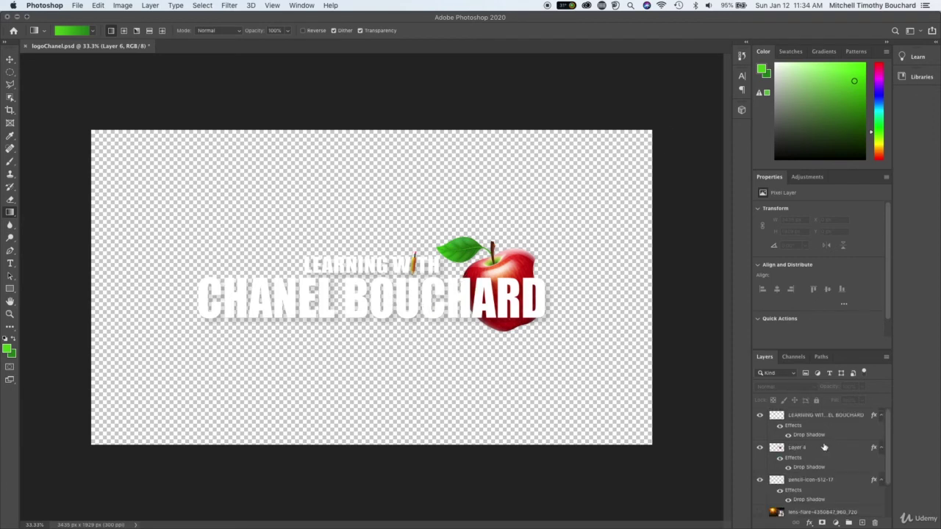
click(780, 425)
click(780, 425)
click(791, 451)
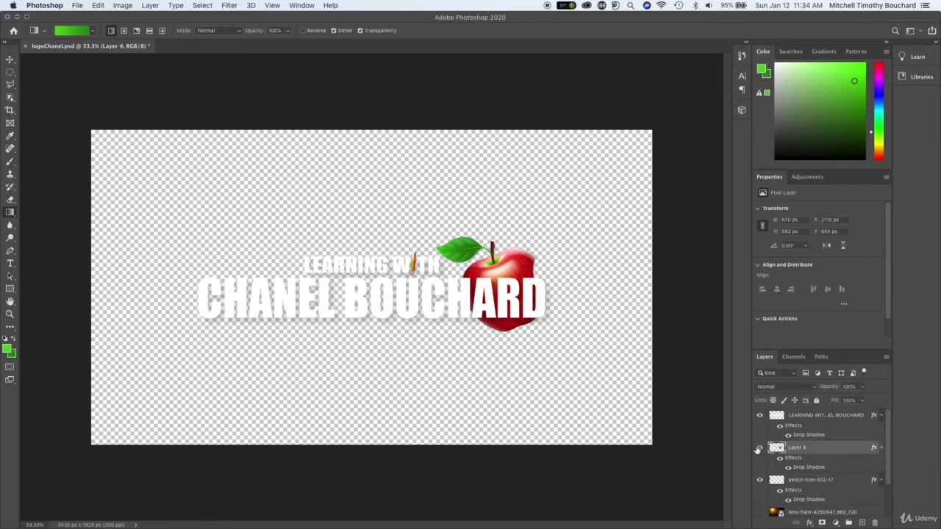
click(759, 448)
click(759, 448)
scroll(787, 461, down, 2)
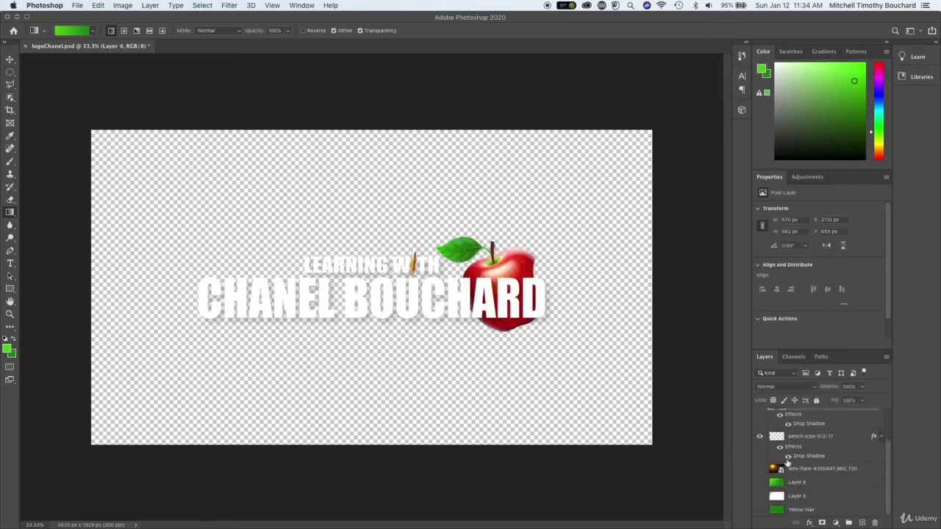
scroll(761, 481, up, 1)
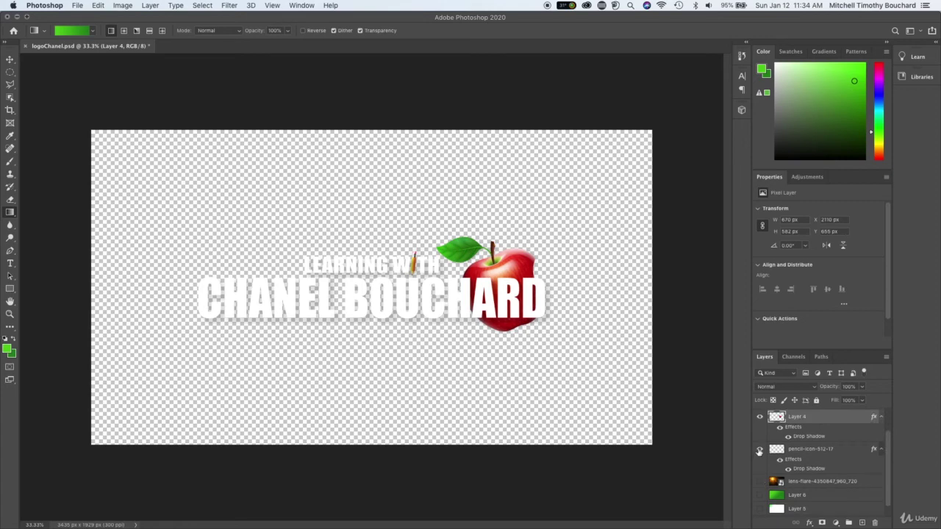
click(759, 448)
click(759, 449)
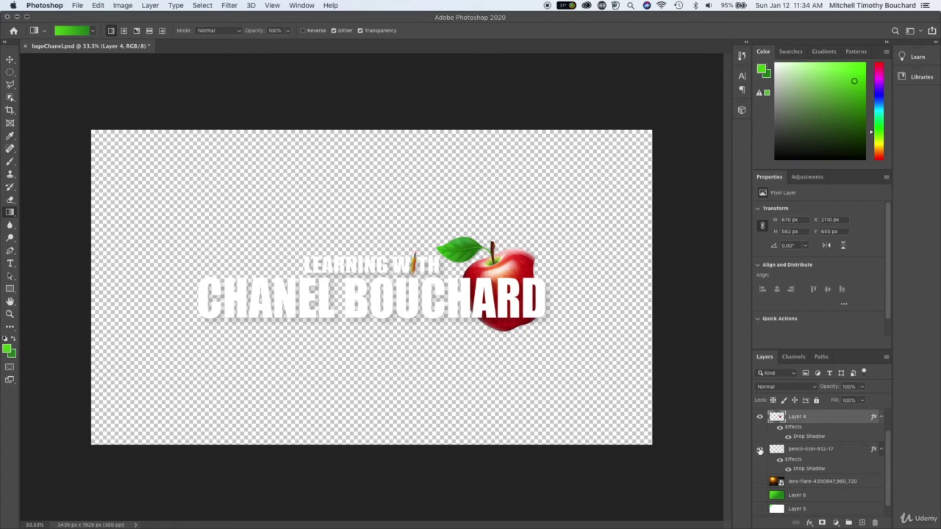
- Use Export As to save the logo to the Desktop as transparent PNG Logo_Chanel_MainProject_Original.png
click(76, 5)
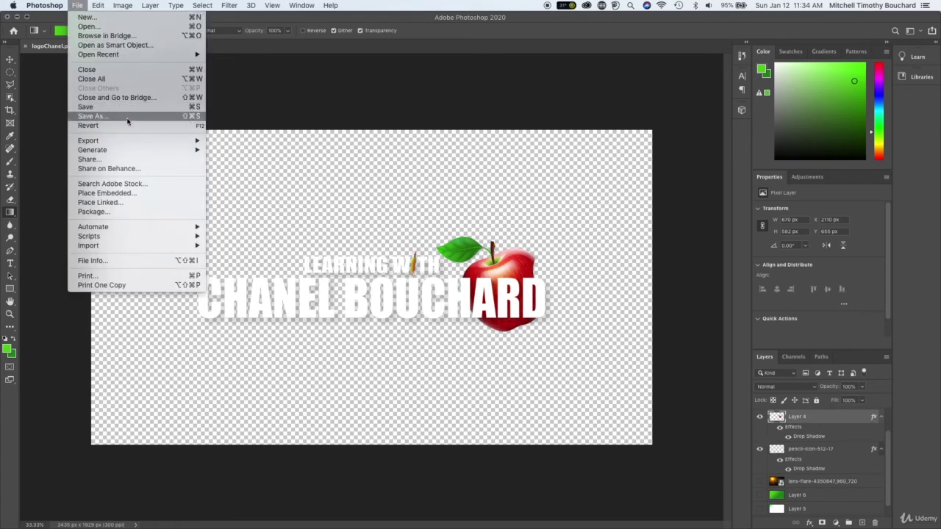
mouse_move(170, 140)
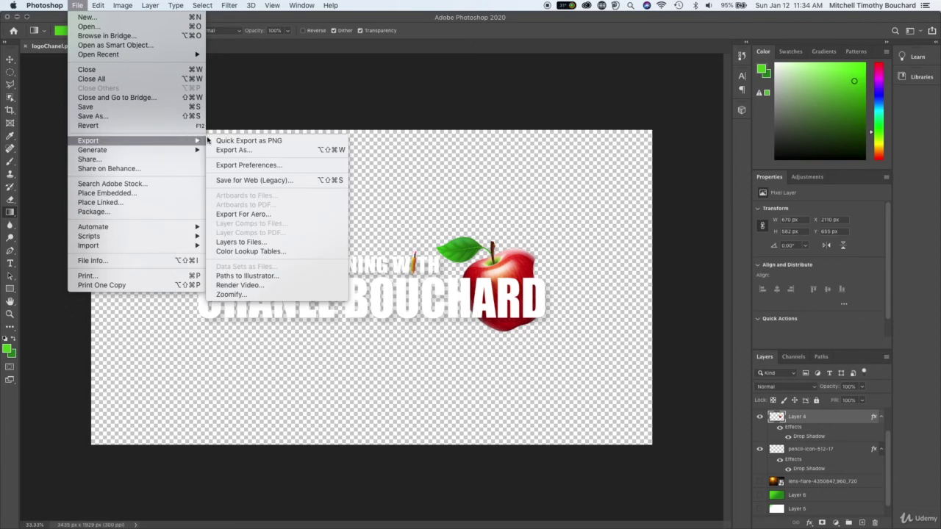
click(265, 151)
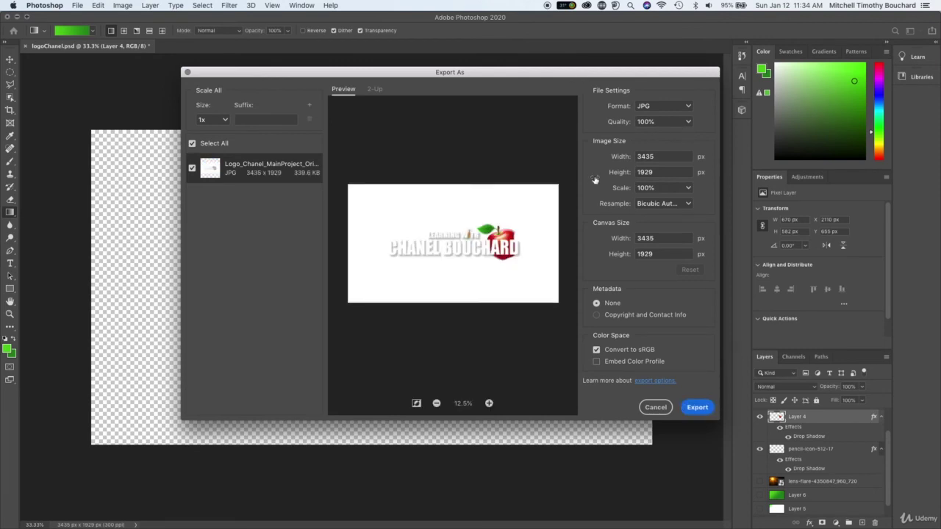
click(683, 107)
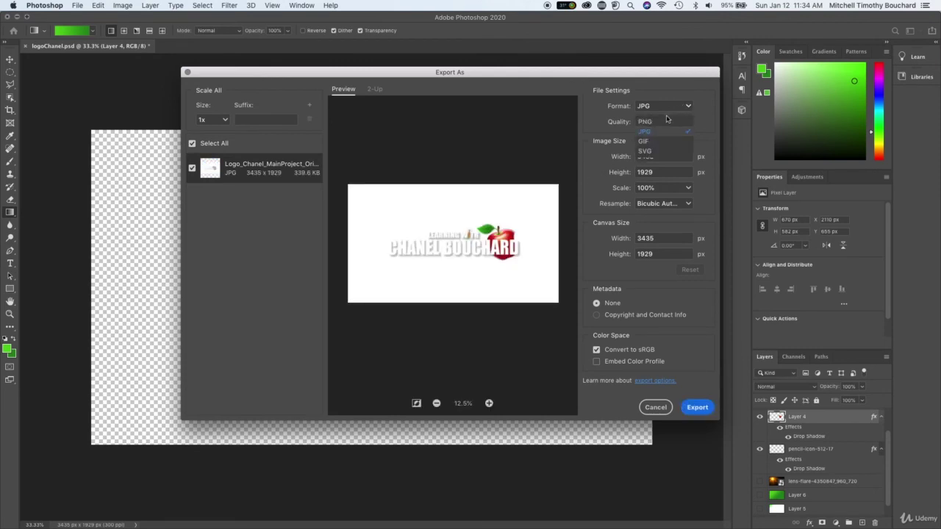
click(660, 122)
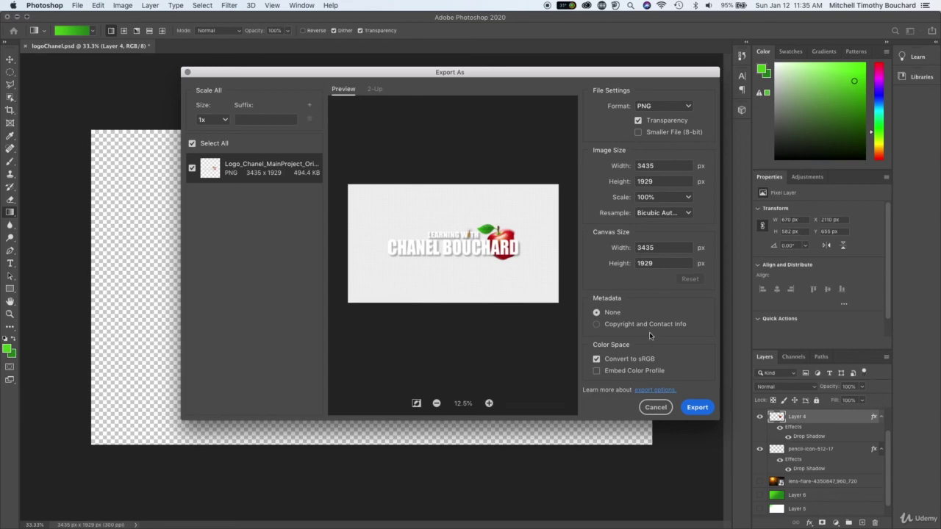
click(694, 407)
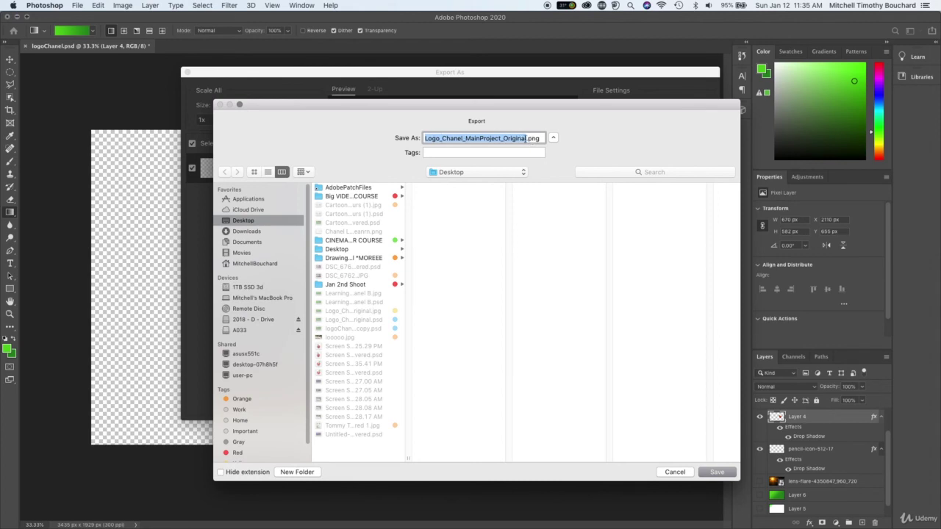
click(717, 472)
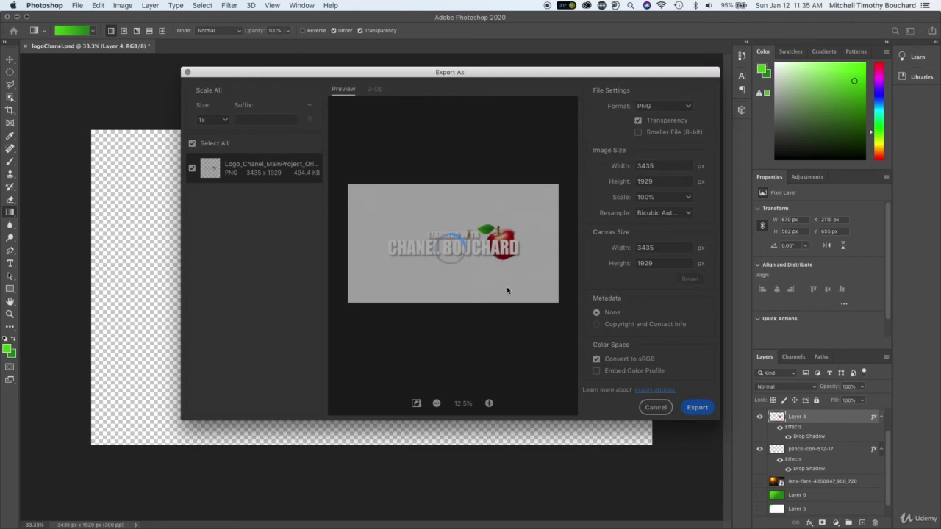
- Give Logo_Chanel_MainProject_Original.png on the Desktop the purple tag
key(ctrl+Left)
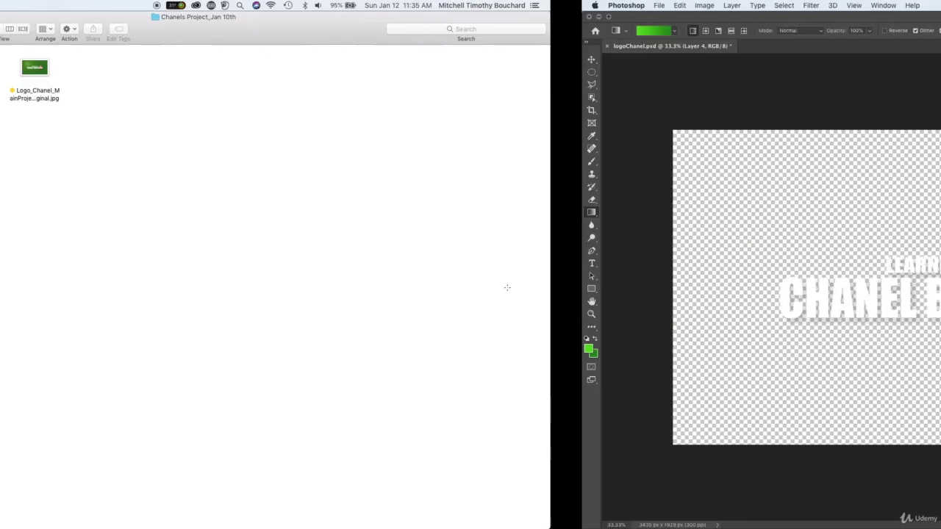
click(259, 94)
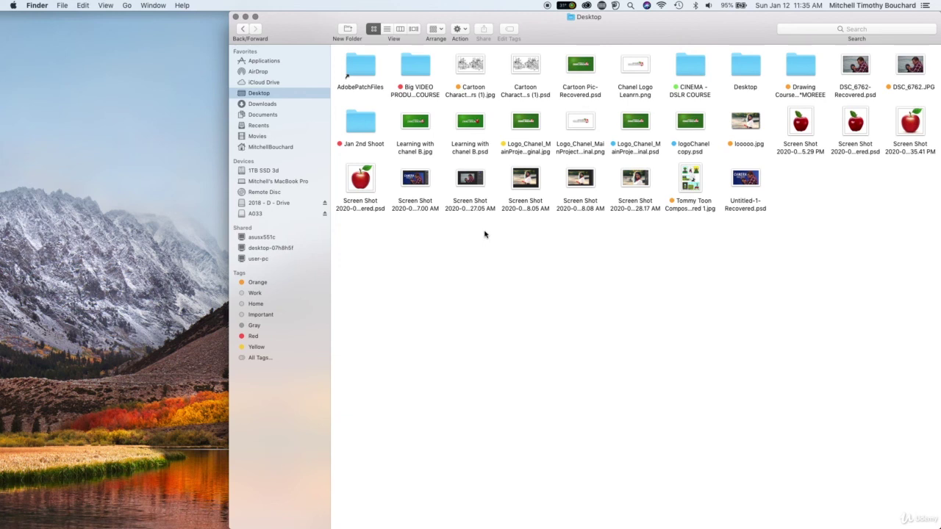
right_click(590, 131)
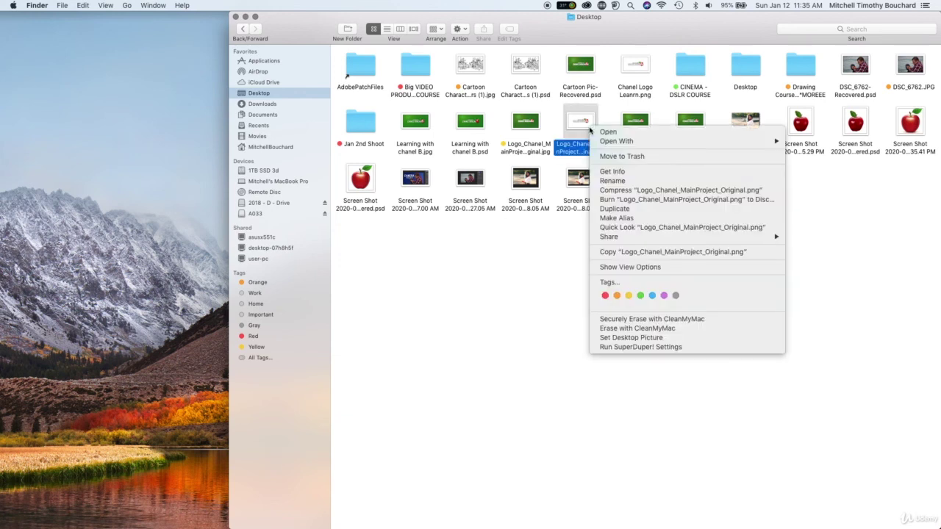
click(663, 296)
- Preview the PNG in Quick Look to confirm the transparent logo, then close it
click(591, 131)
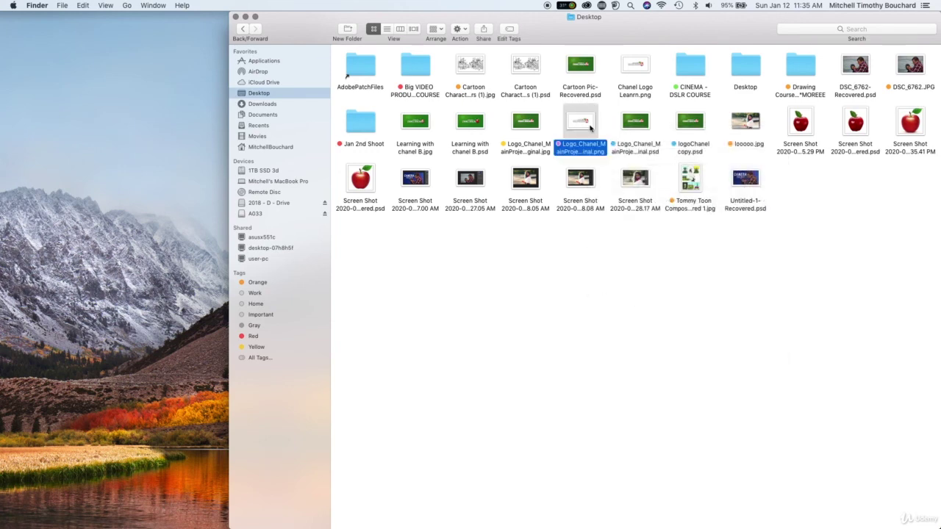
key(space)
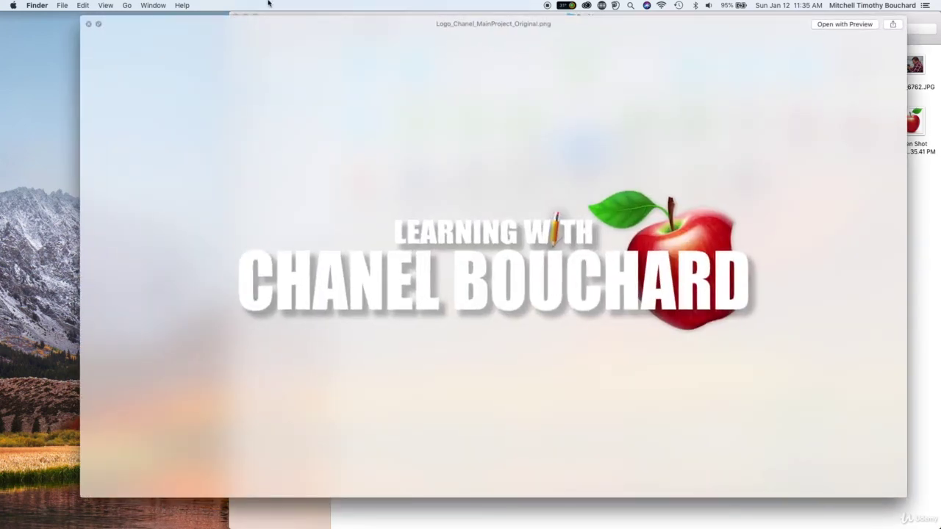
drag(283, 29, 236, 26)
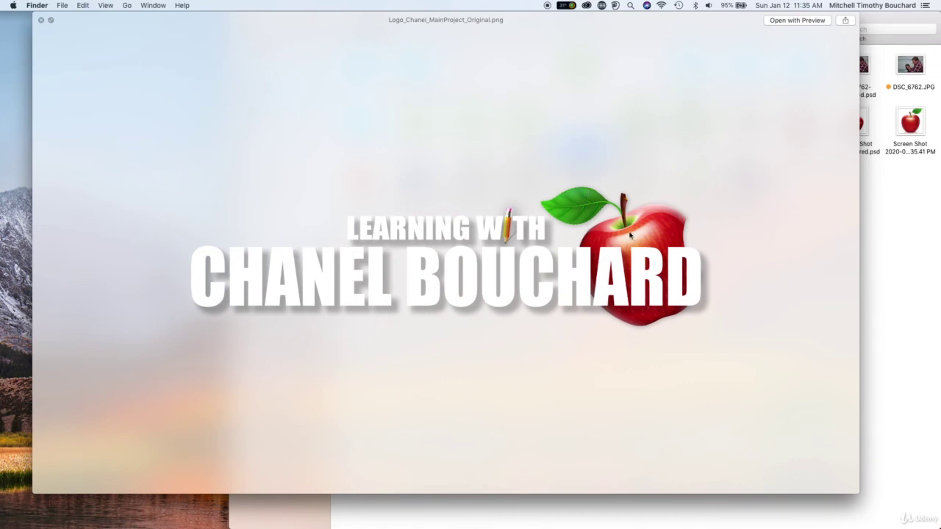
click(42, 22)
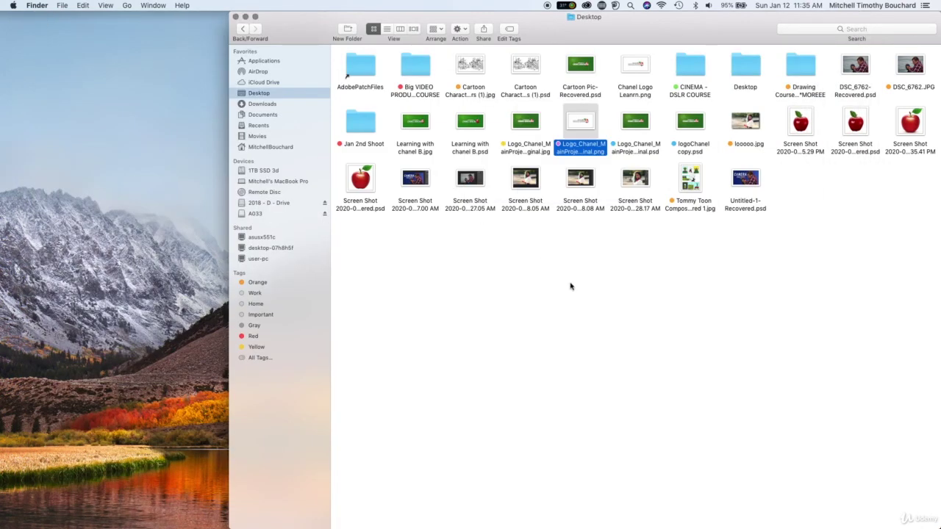
- Paste a copy of the PNG into Chanels Project_Jan 10th on 2018 - D - Drive, next to the PSD and JPG
right_click(583, 128)
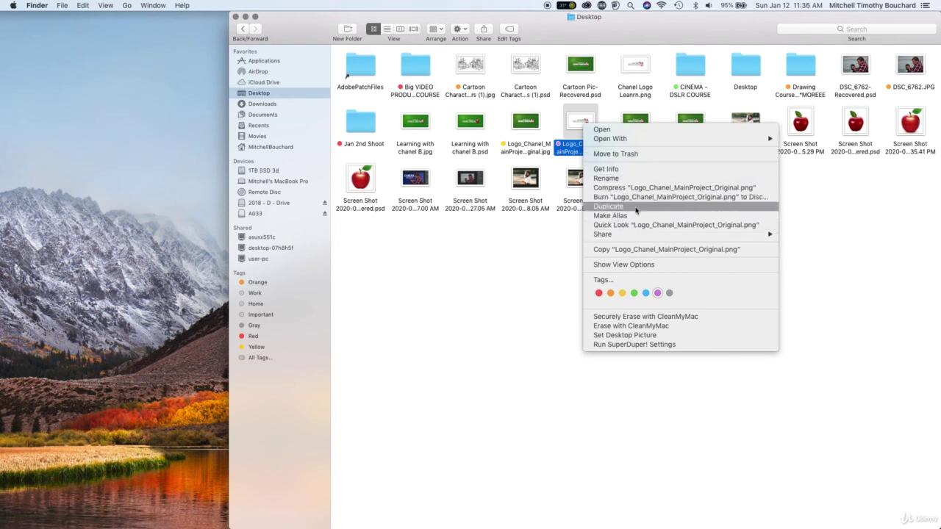
click(630, 249)
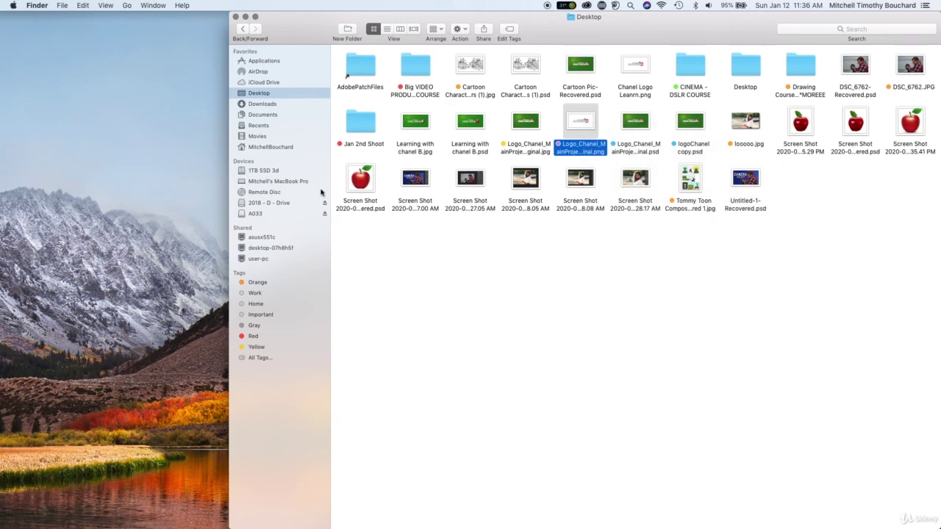
click(296, 203)
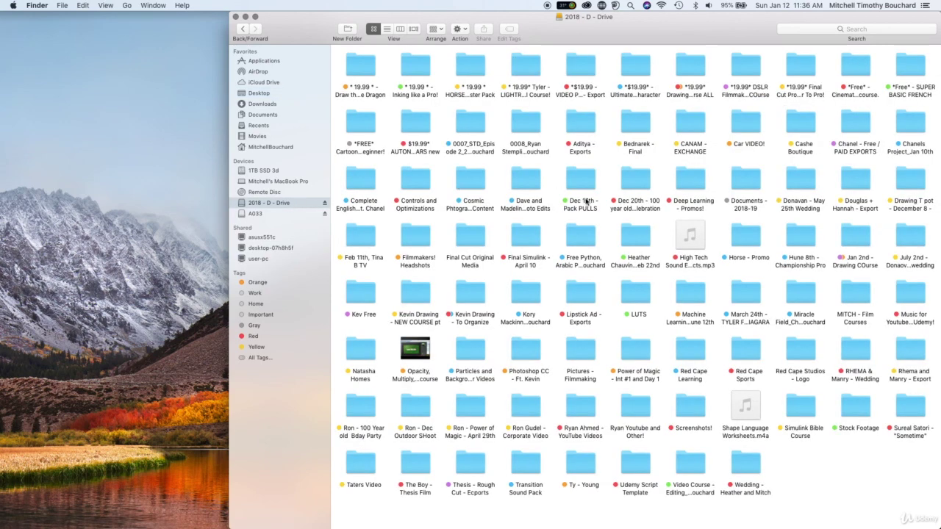
double_click(909, 132)
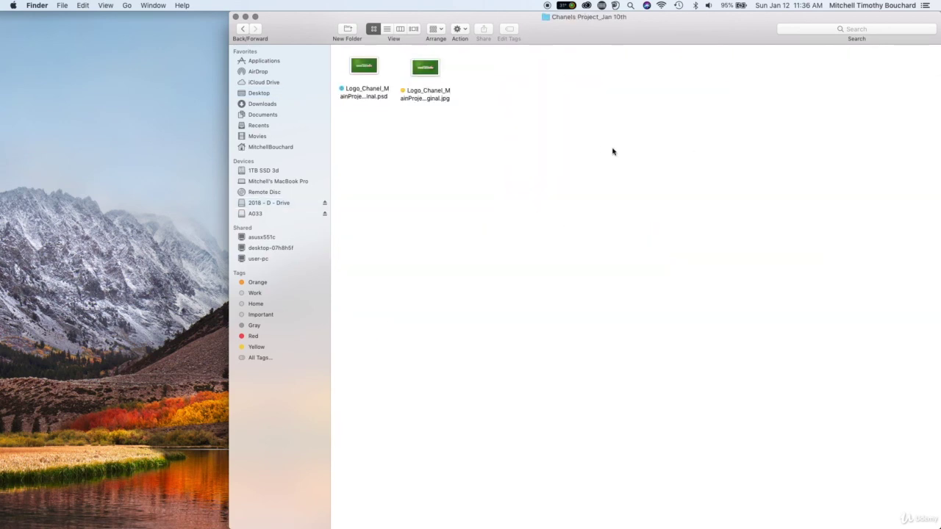
key(super+v)
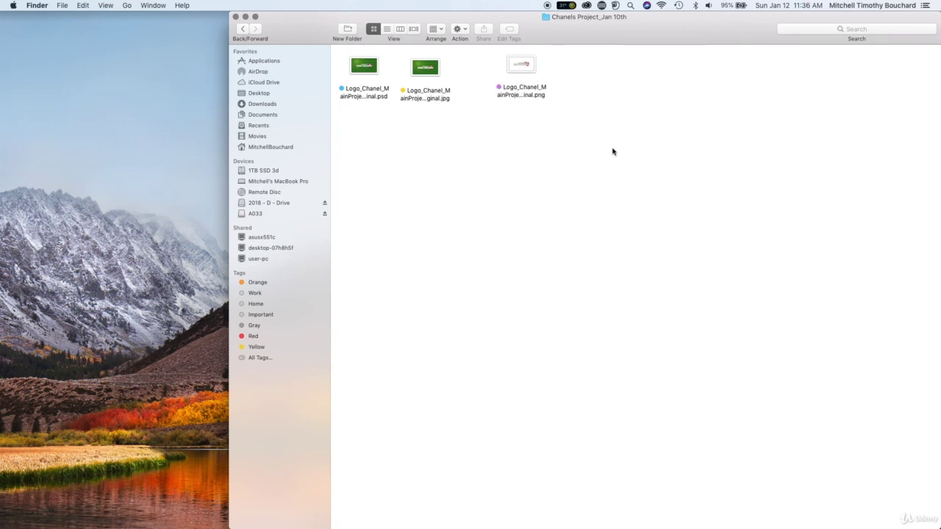
drag(532, 67, 500, 68)
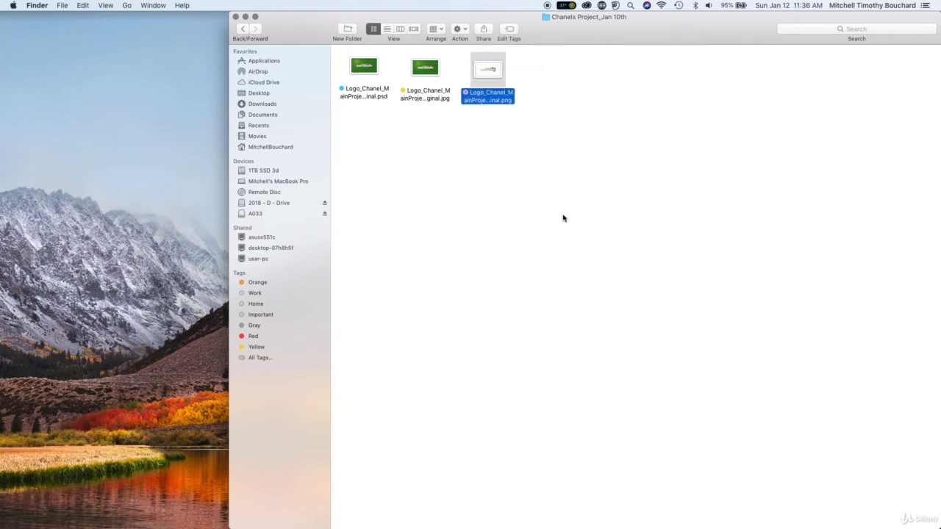
click(563, 218)
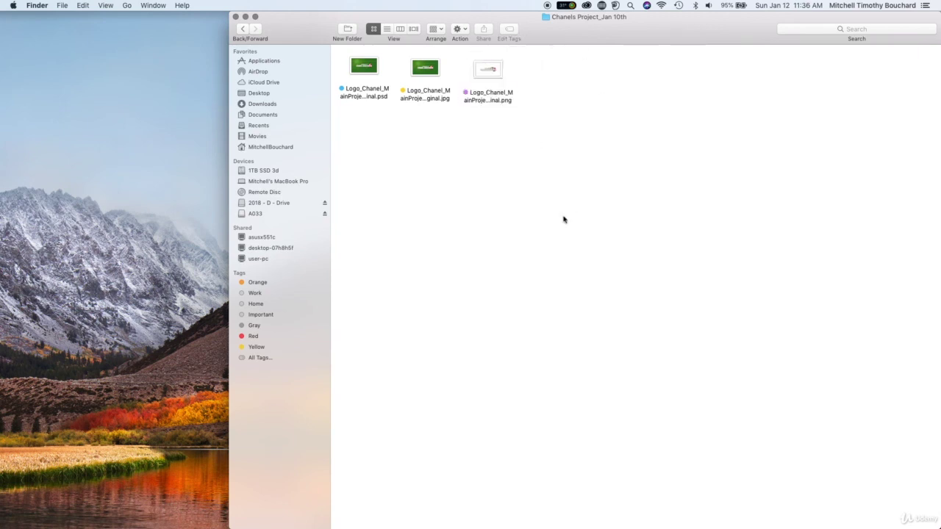
click(375, 71)
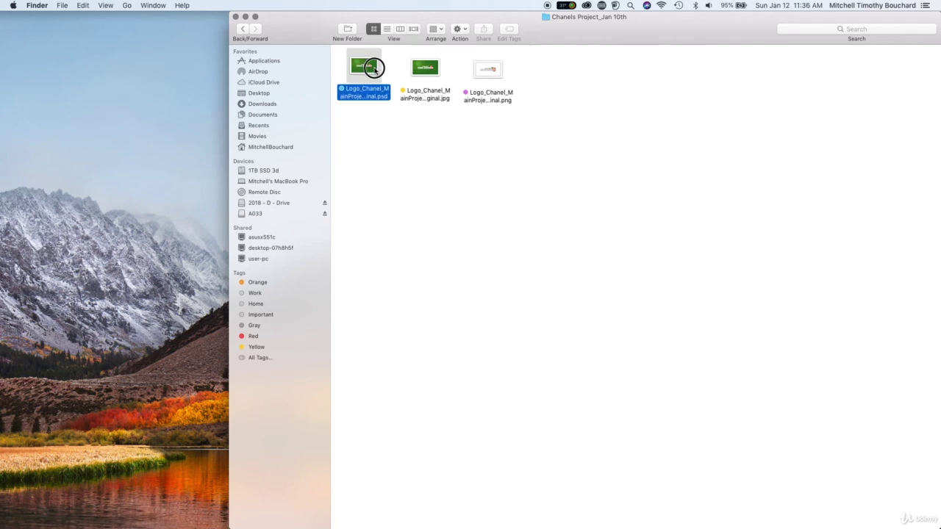
click(469, 151)
- Scroll through the 2018 - D - Drive folder listing, then switch back to logoChanel.psd in Photoshop
click(270, 202)
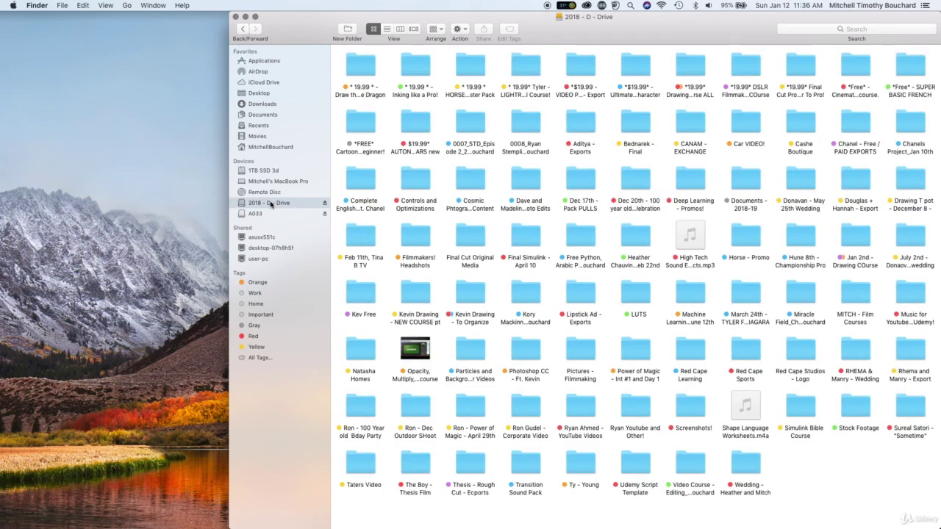
scroll(631, 303, down, 1)
scroll(573, 331, down, 1)
mouse_move(573, 31)
mouse_down()
mouse_move(553, 31)
mouse_move(571, 31)
mouse_up()
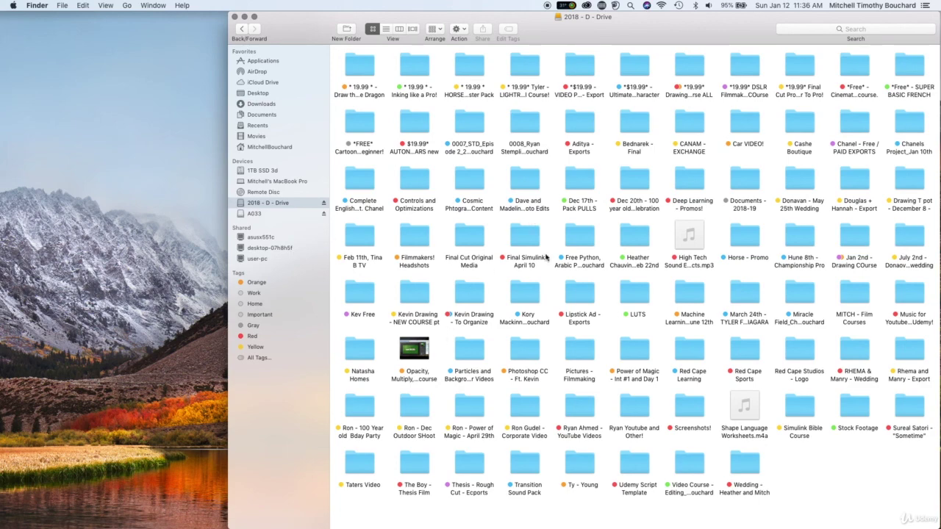
key(ctrl+Right)
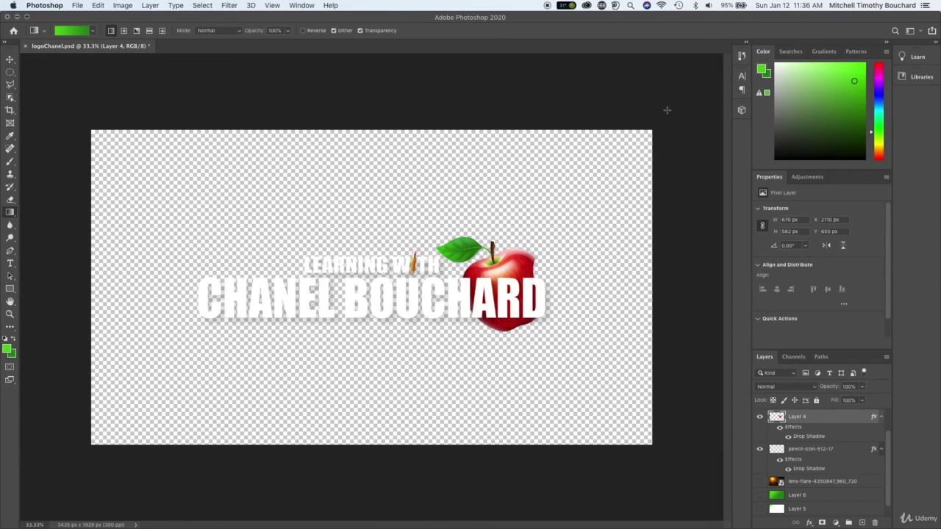